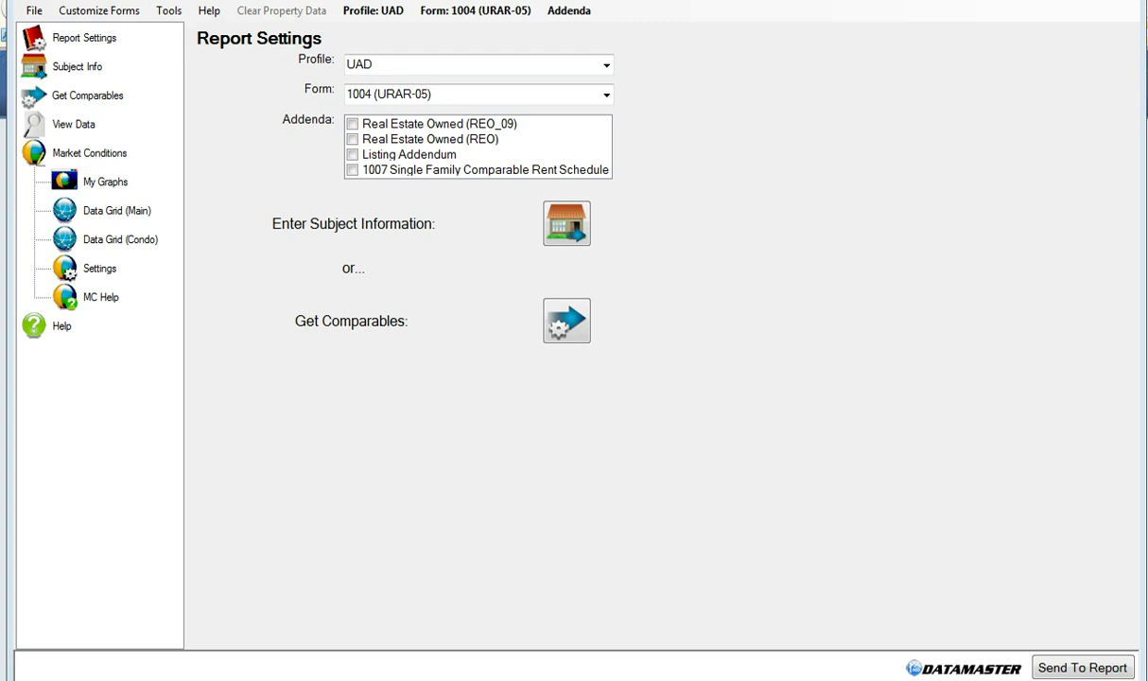
Keep Form 1004 (URAR-05) with no REO addendum and continue to Subject Information
click(575, 92)
click(638, 99)
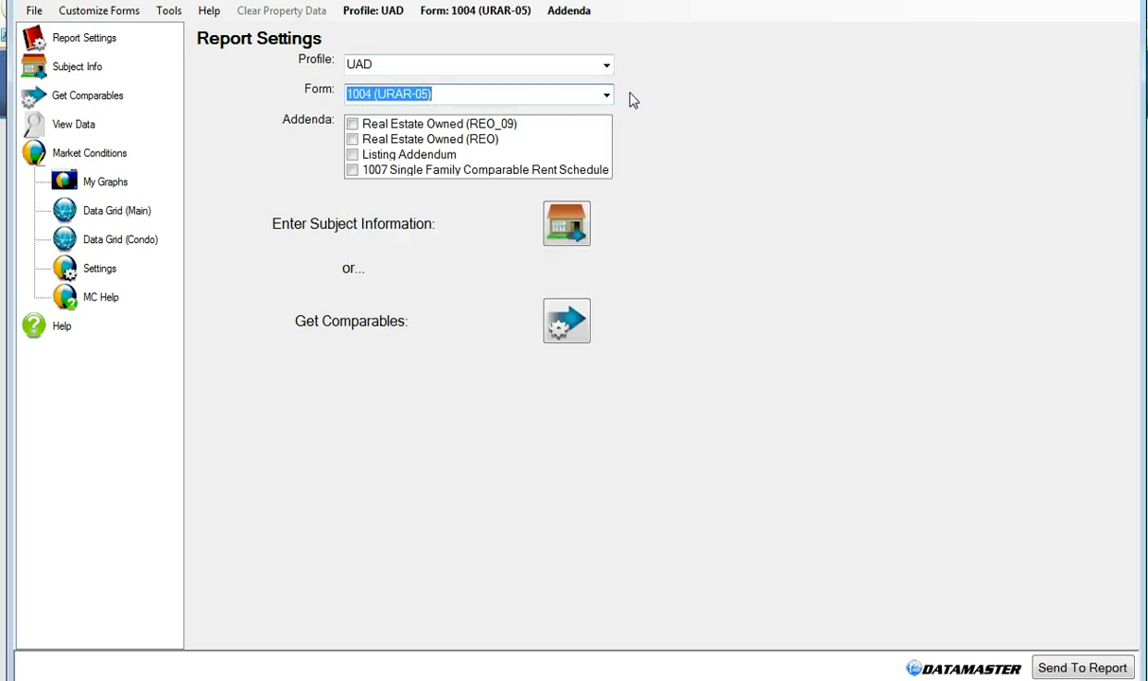
click(352, 140)
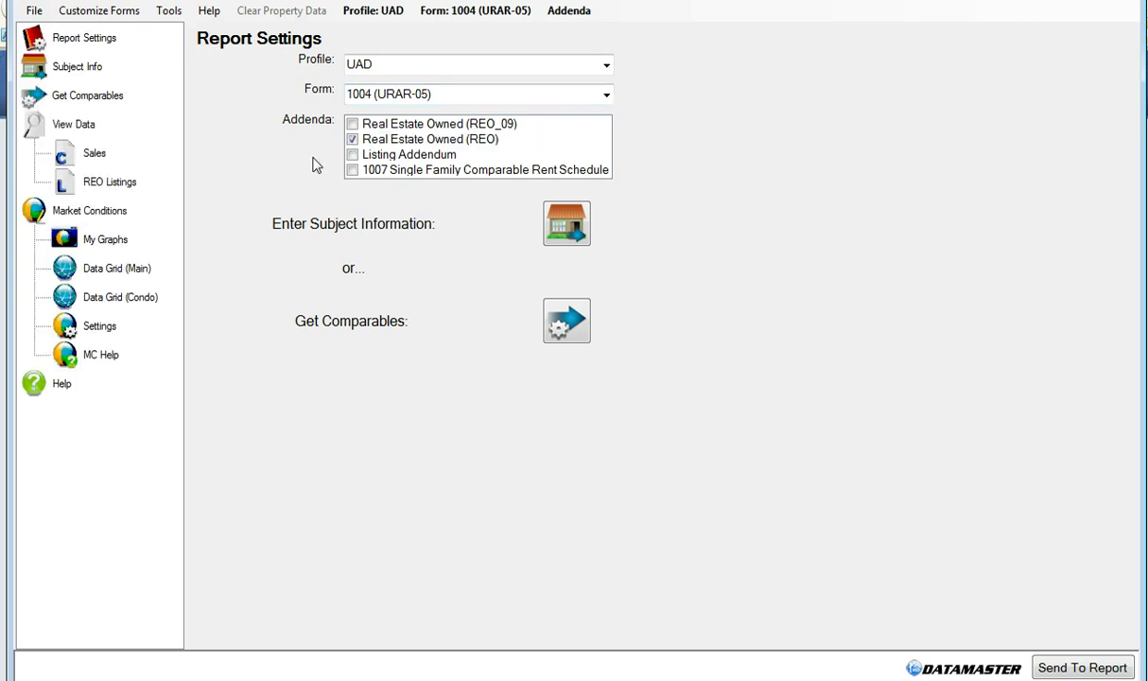
click(350, 141)
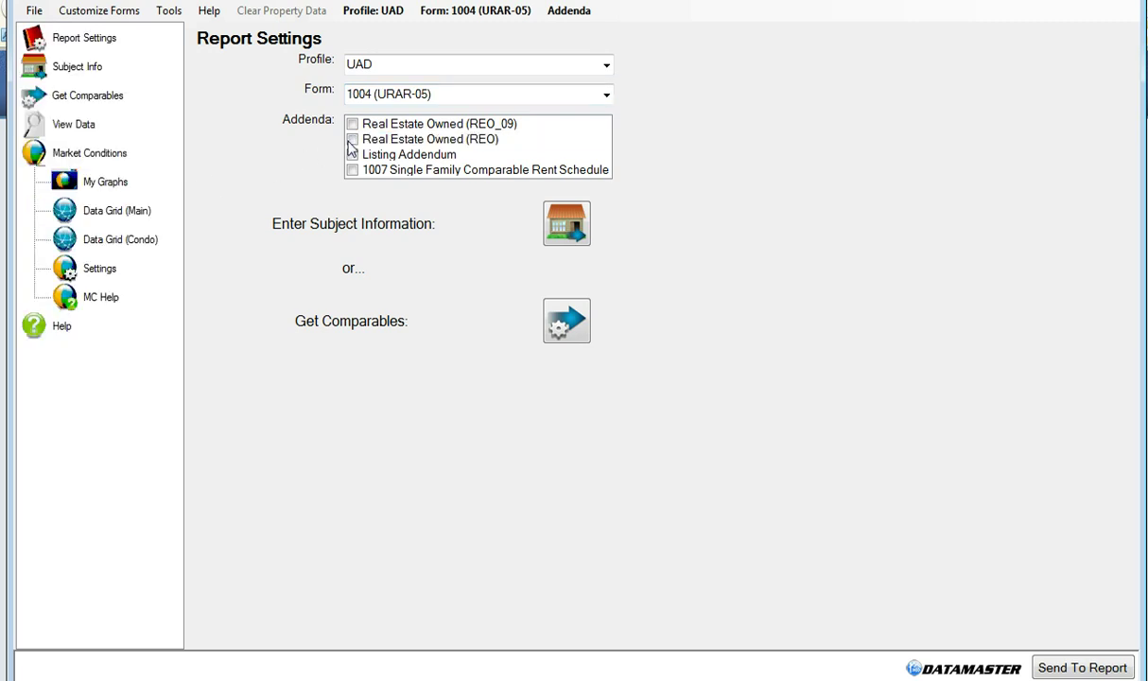
click(566, 234)
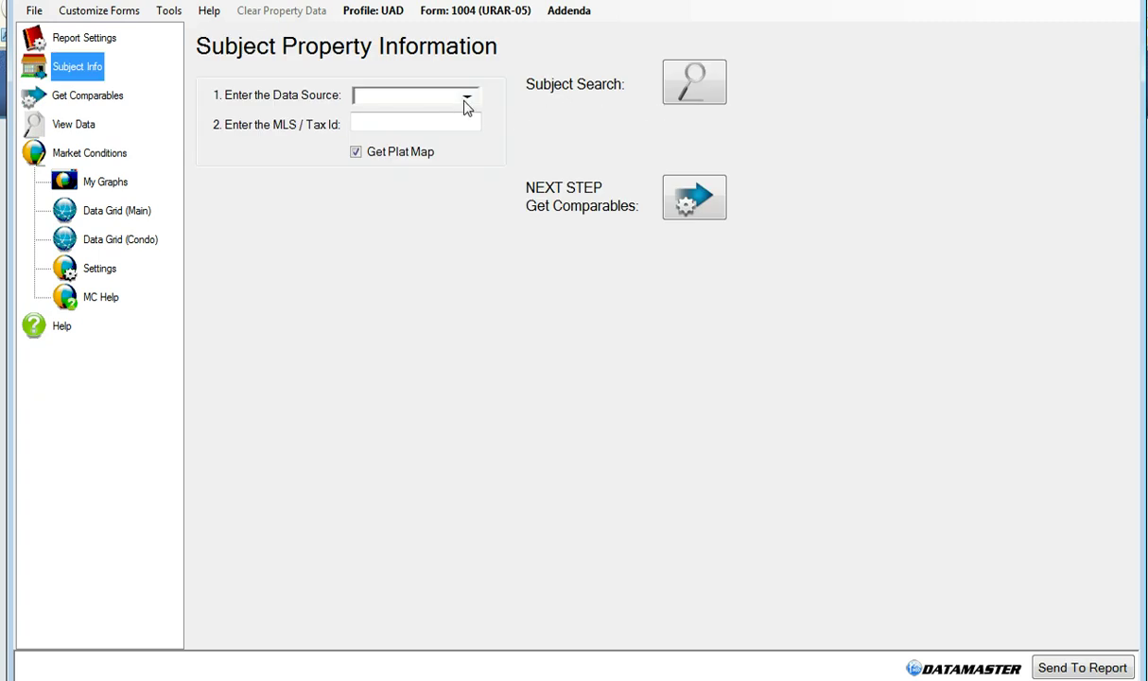
Search by address, use the matching Layton property as the subject, and retrieve its plat map
click(669, 89)
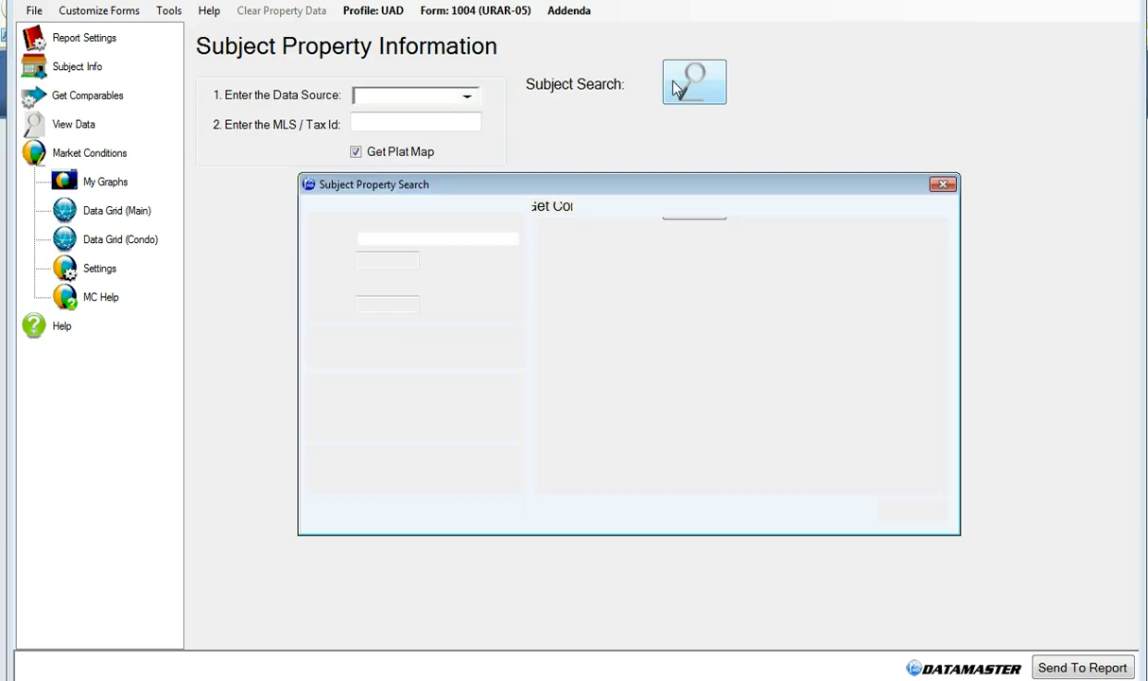
click(478, 238)
text(2205)
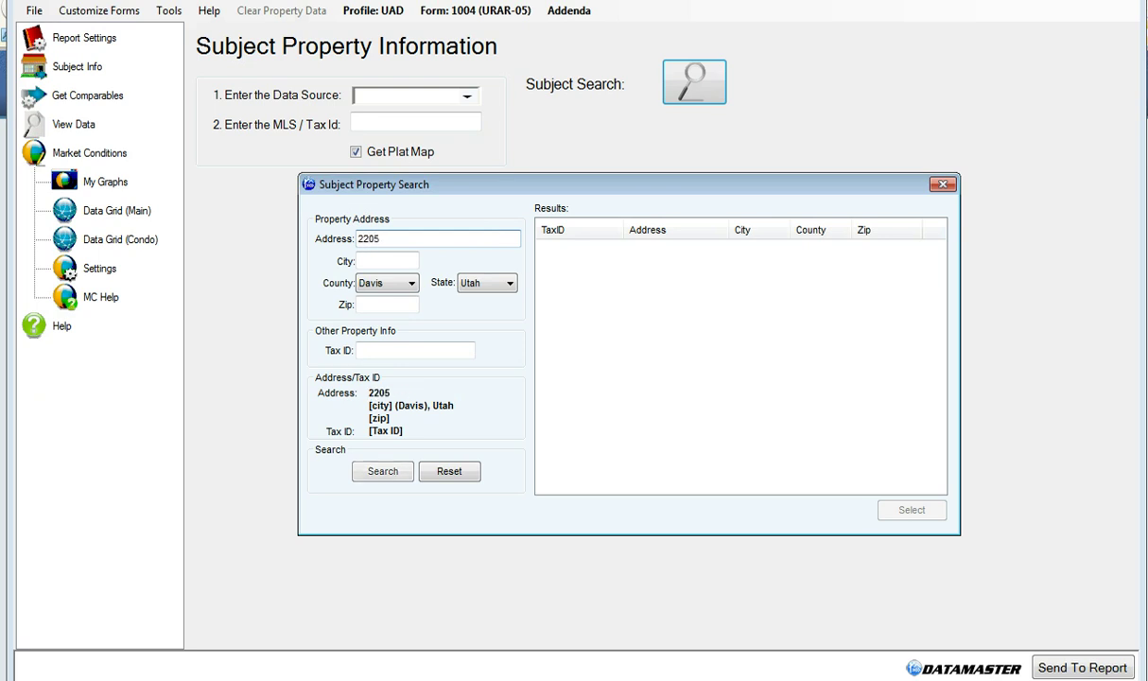
click(383, 471)
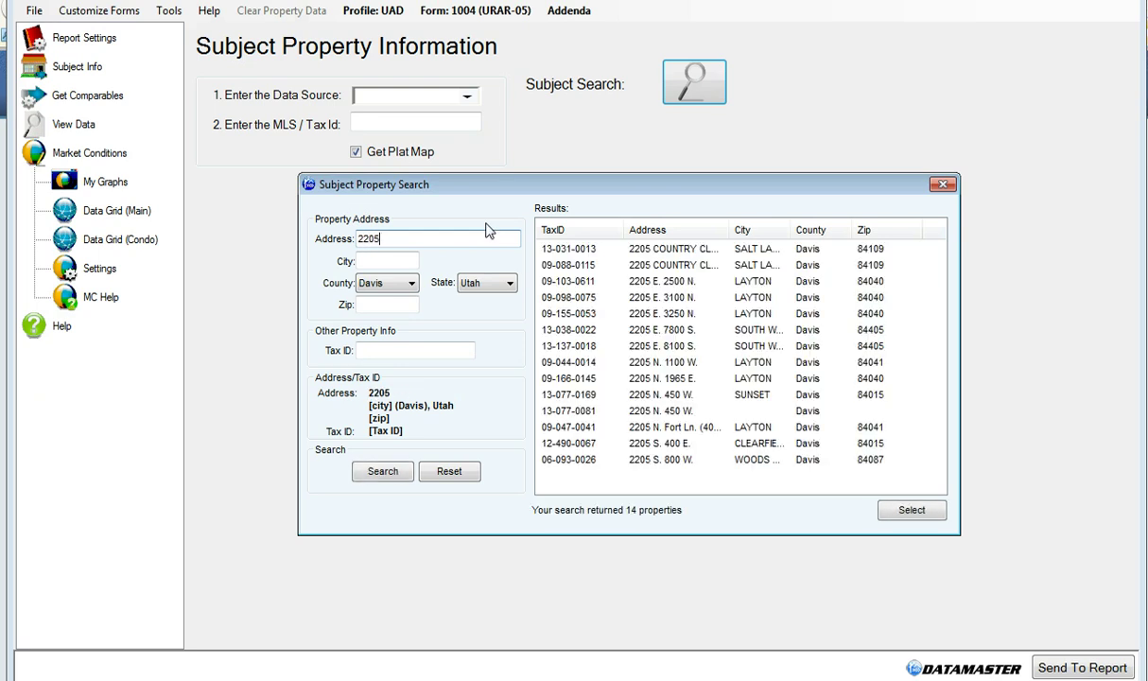
double_click(662, 363)
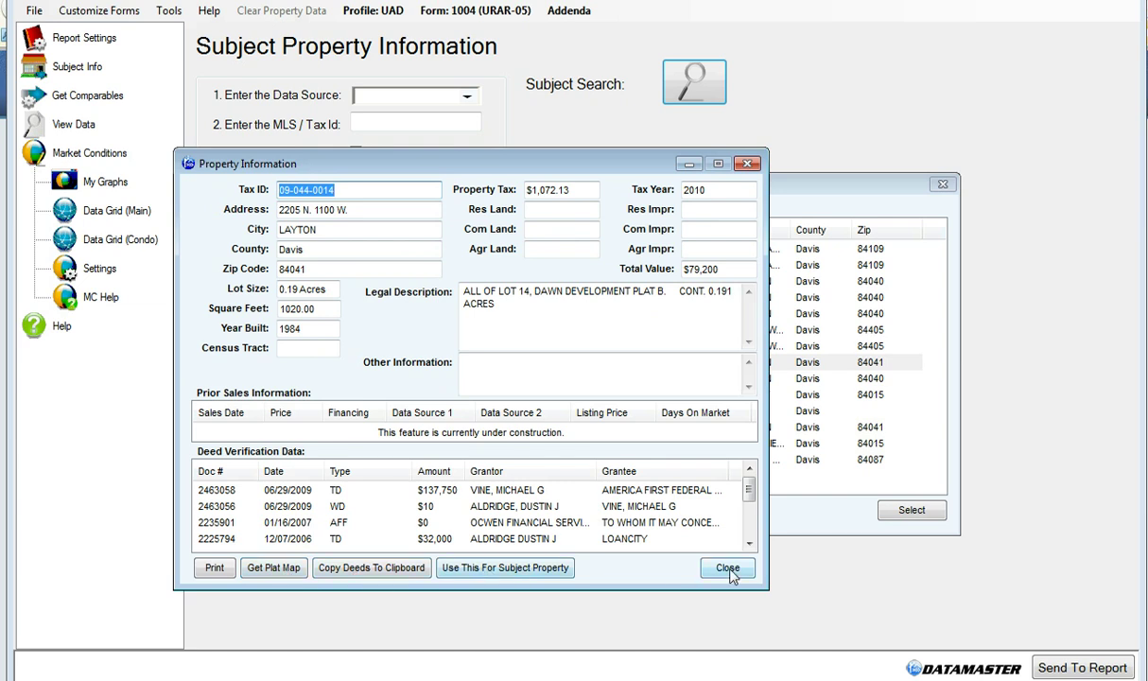
click(547, 571)
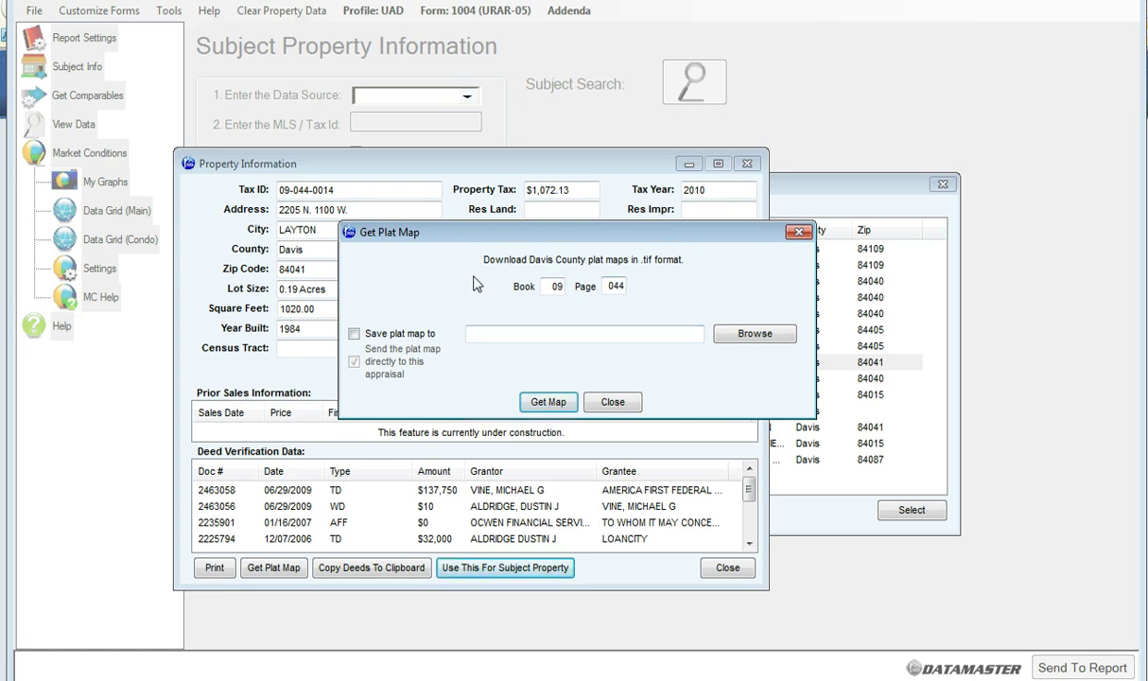
click(550, 404)
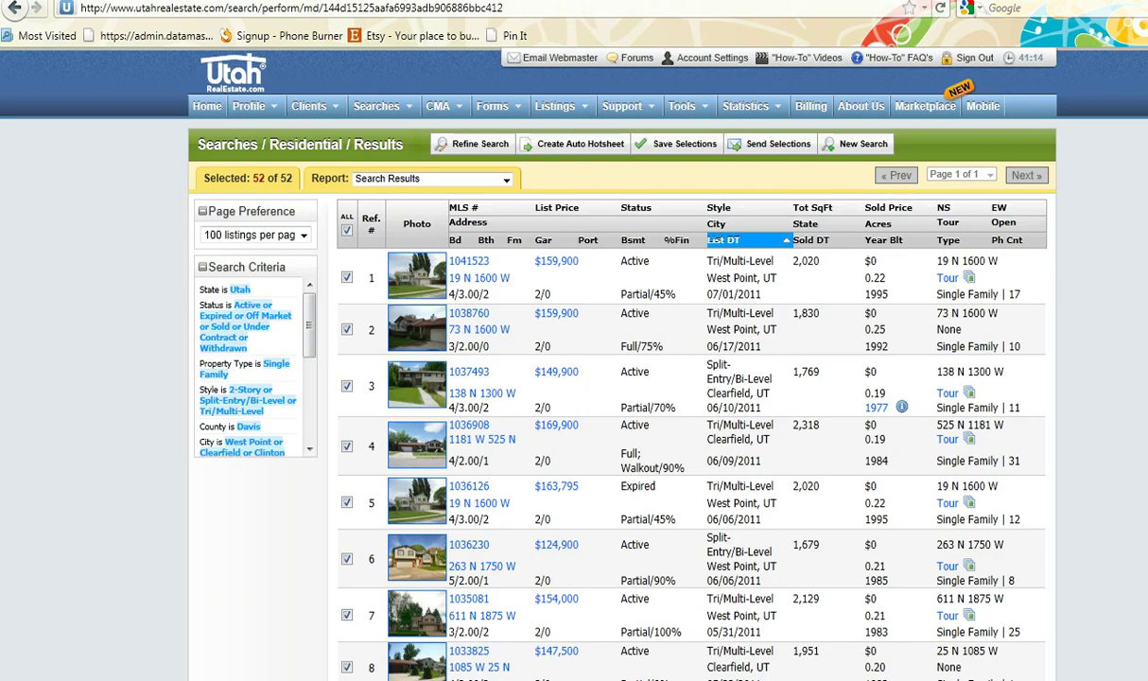
Clear all 52 selections and check listings 2 through 6 as comparables
click(346, 230)
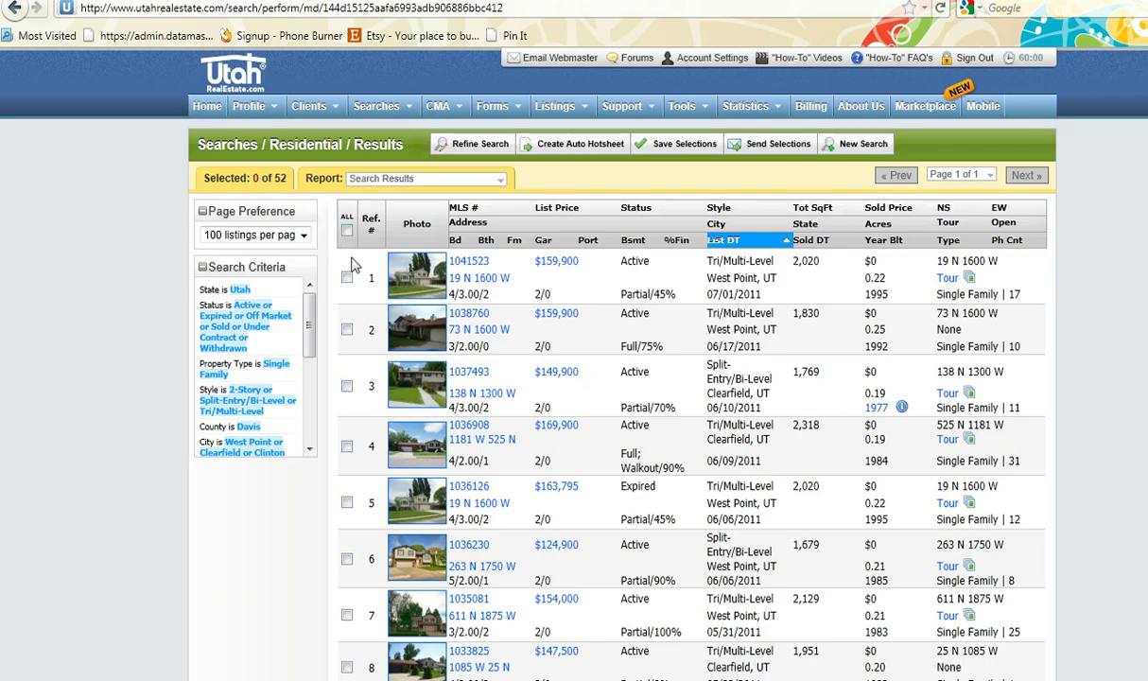
click(346, 329)
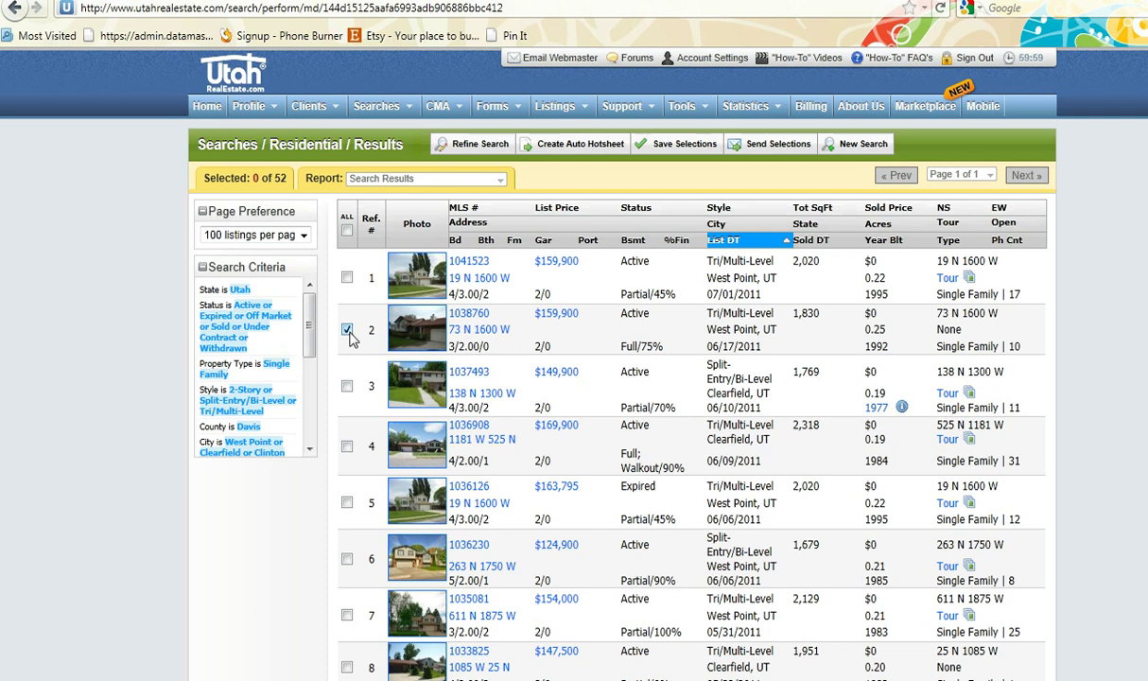
click(346, 445)
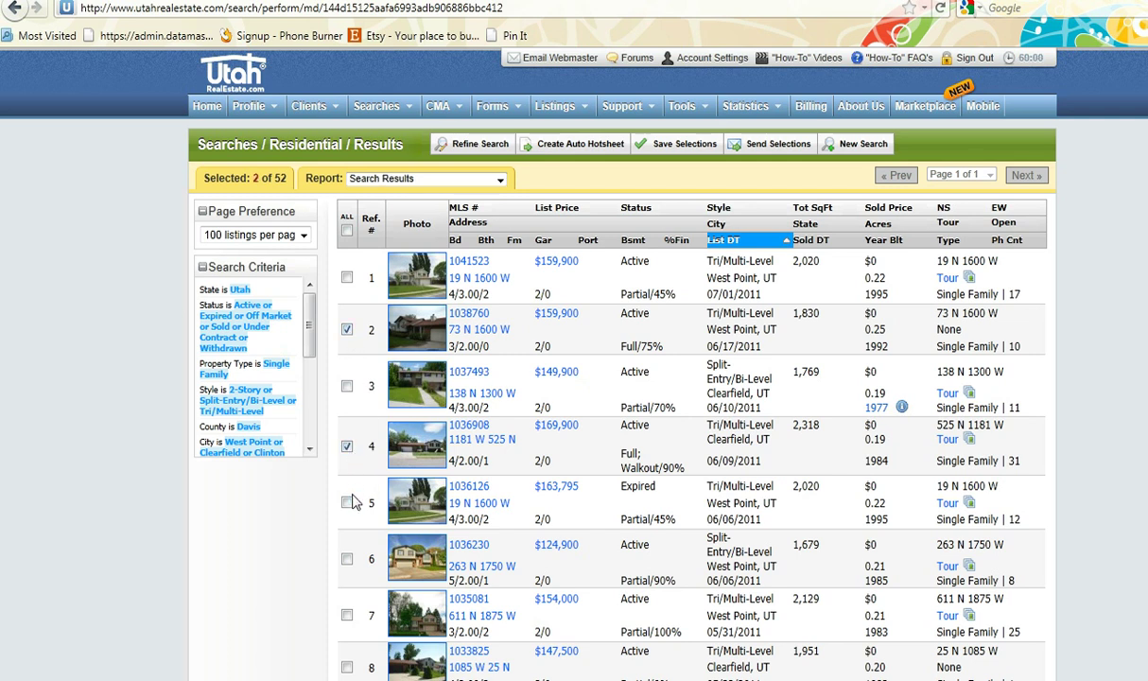
click(346, 502)
click(346, 558)
click(345, 384)
Set up an Export Report of the selection in DataMaster Data Export format, entering the security code
click(454, 179)
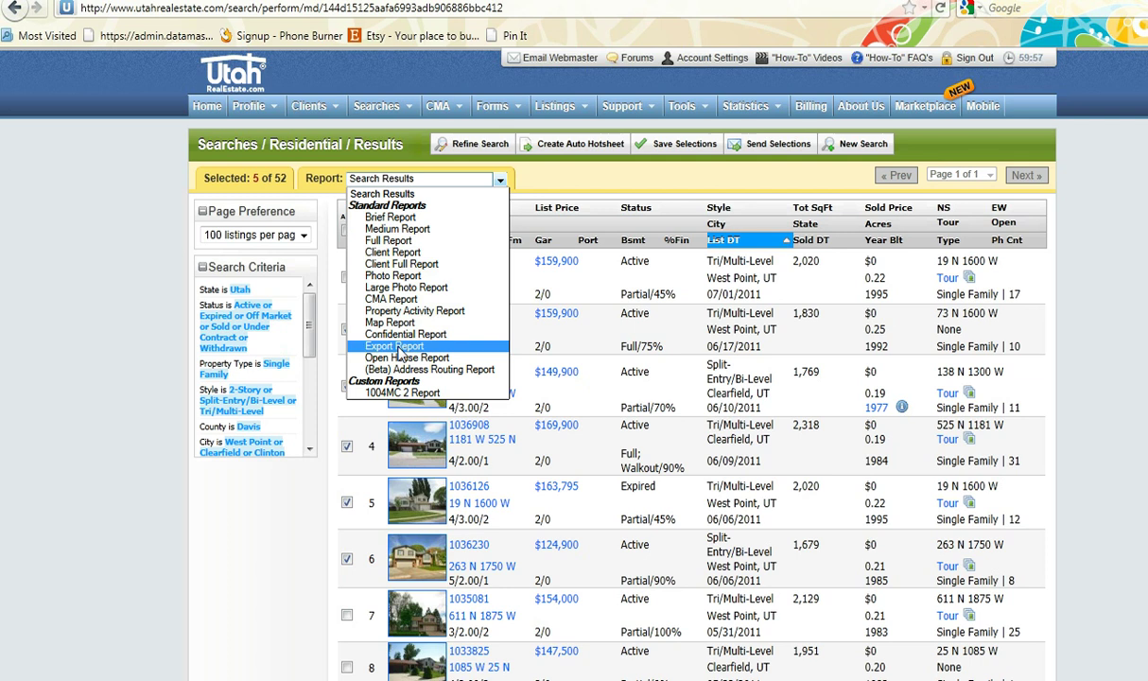
click(398, 349)
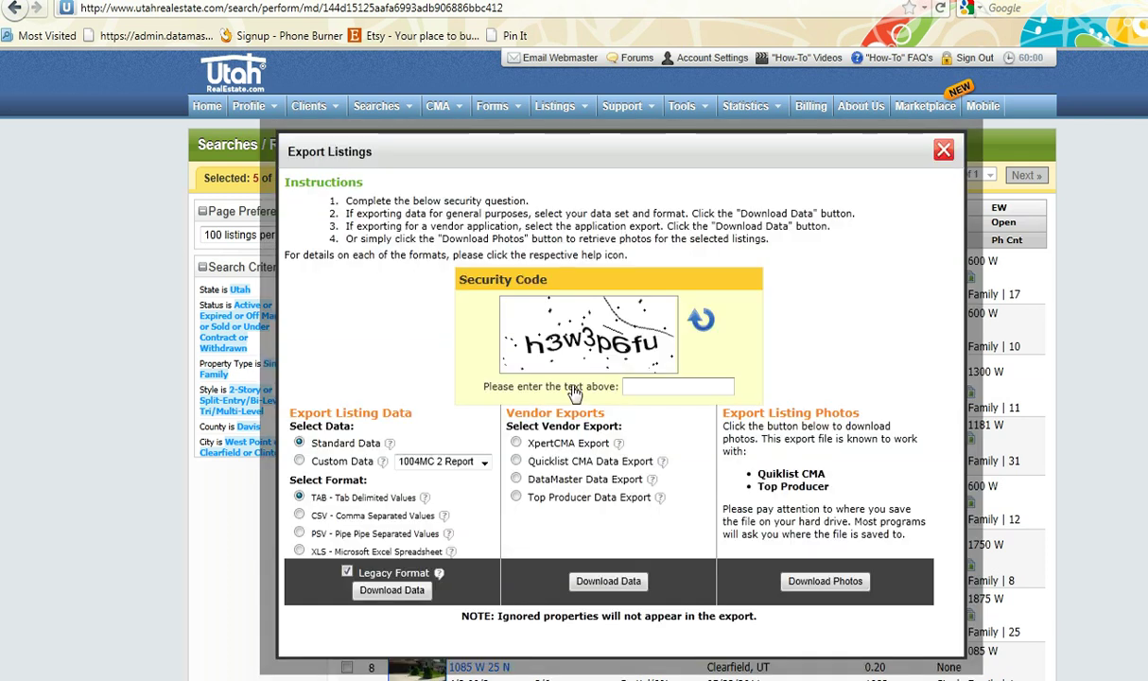
click(649, 387)
text(h)
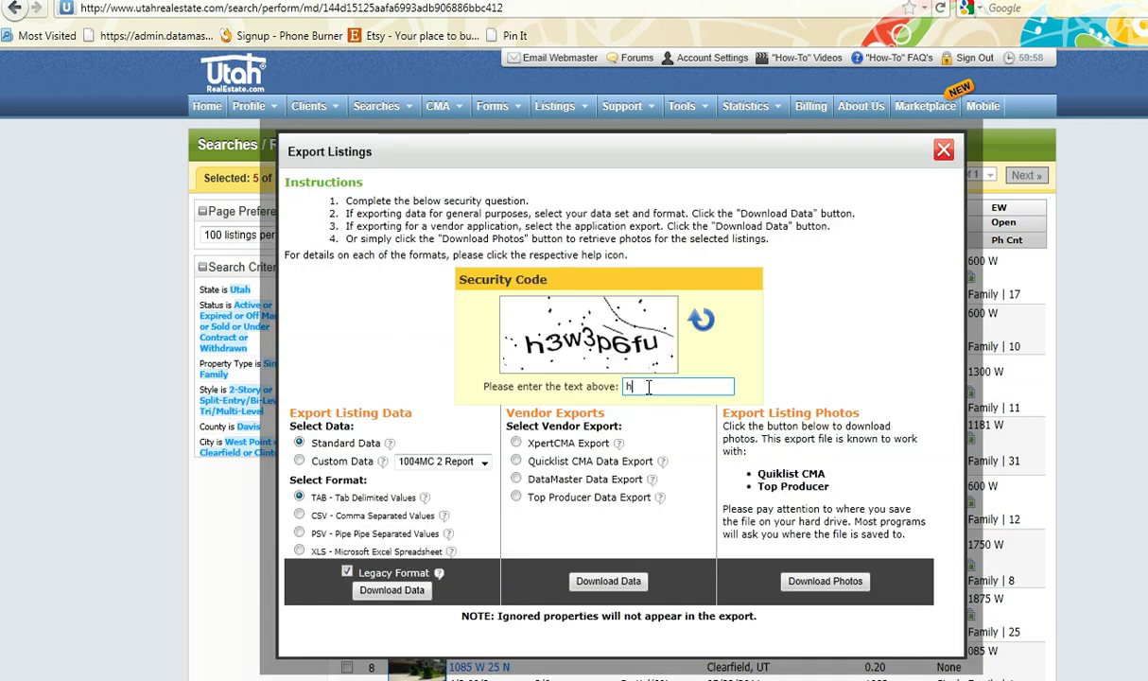
text(3w3p6fu)
click(516, 480)
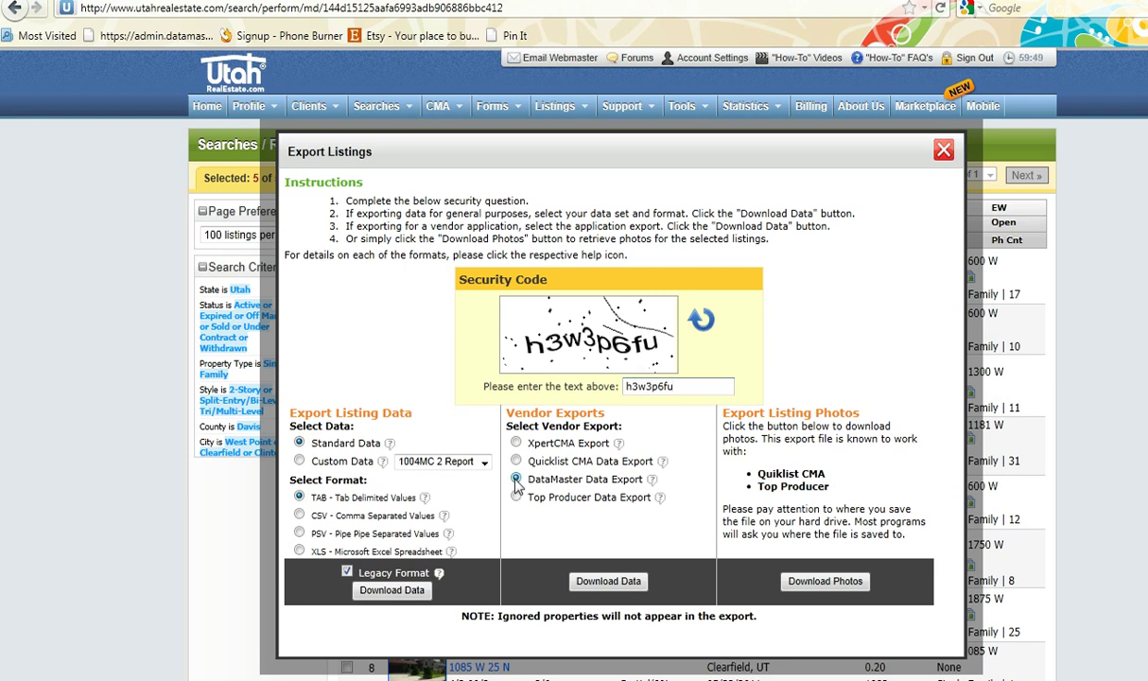
Download export(4).wfr and send it to the comparables grid as Comparables 1–5
click(577, 579)
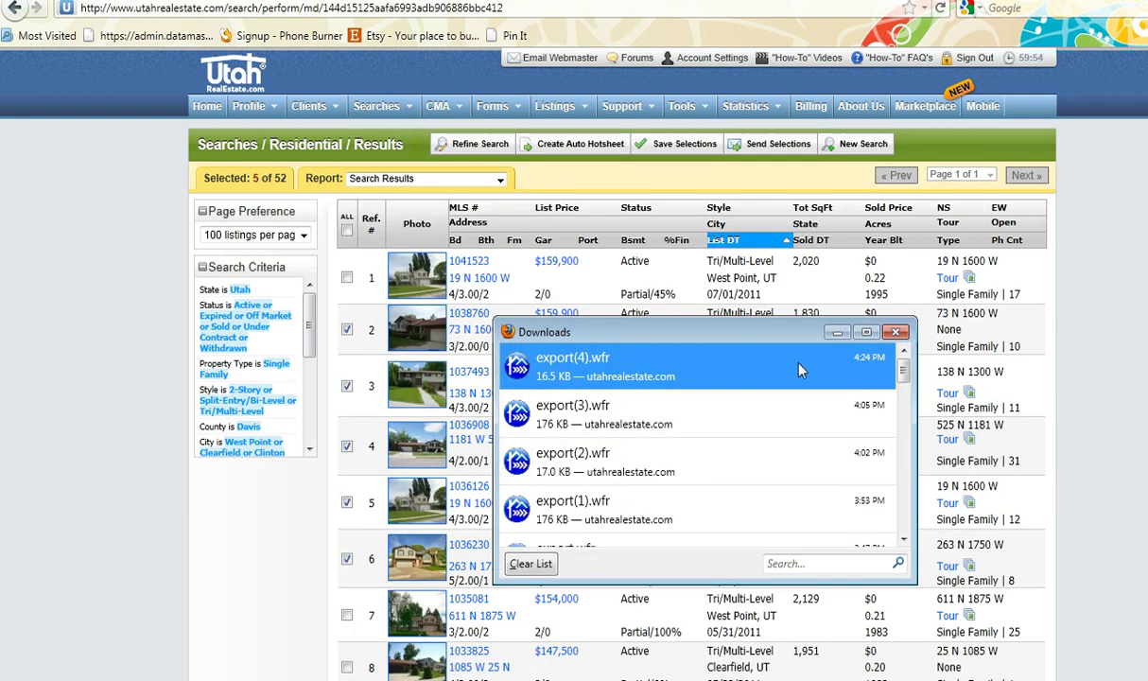
double_click(639, 378)
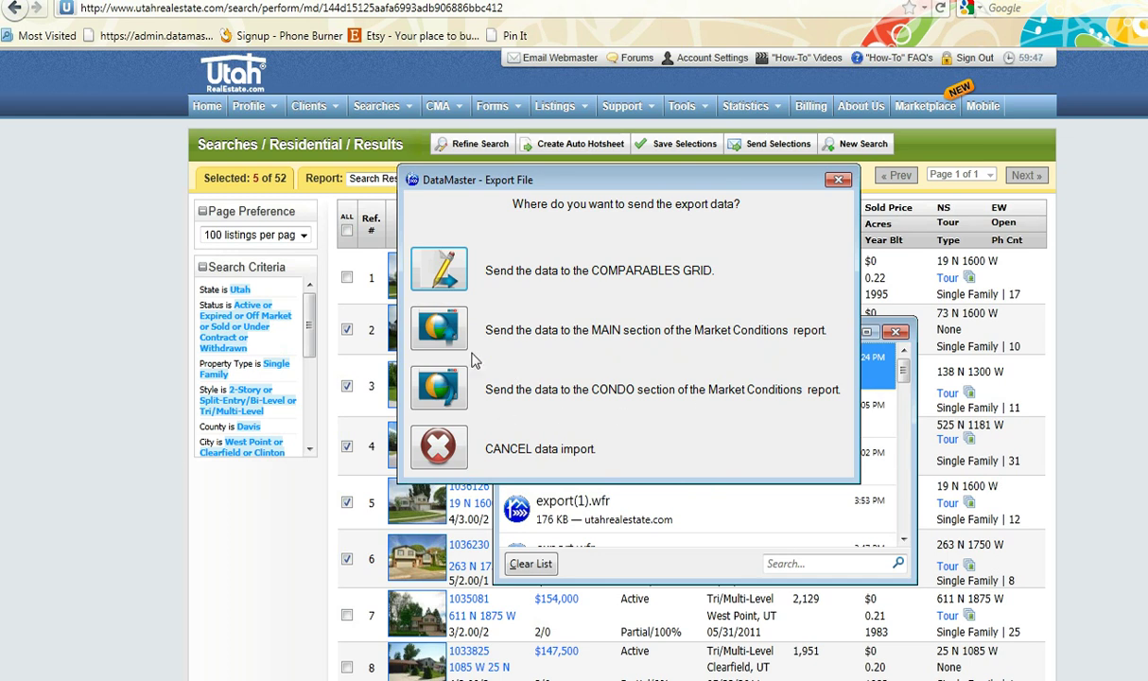
click(439, 274)
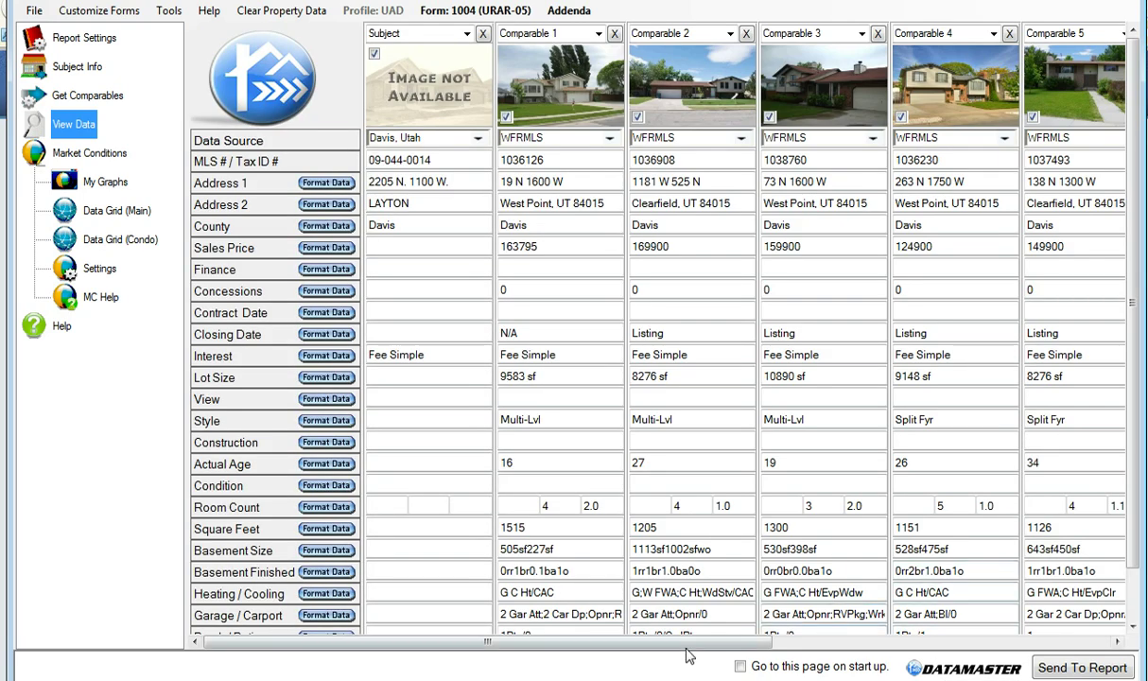
Open the Market Conditions section, then return to the Utah Real Estate search results
mouse_move(686, 642)
mouse_down()
mouse_move(780, 648)
mouse_move(667, 643)
mouse_up()
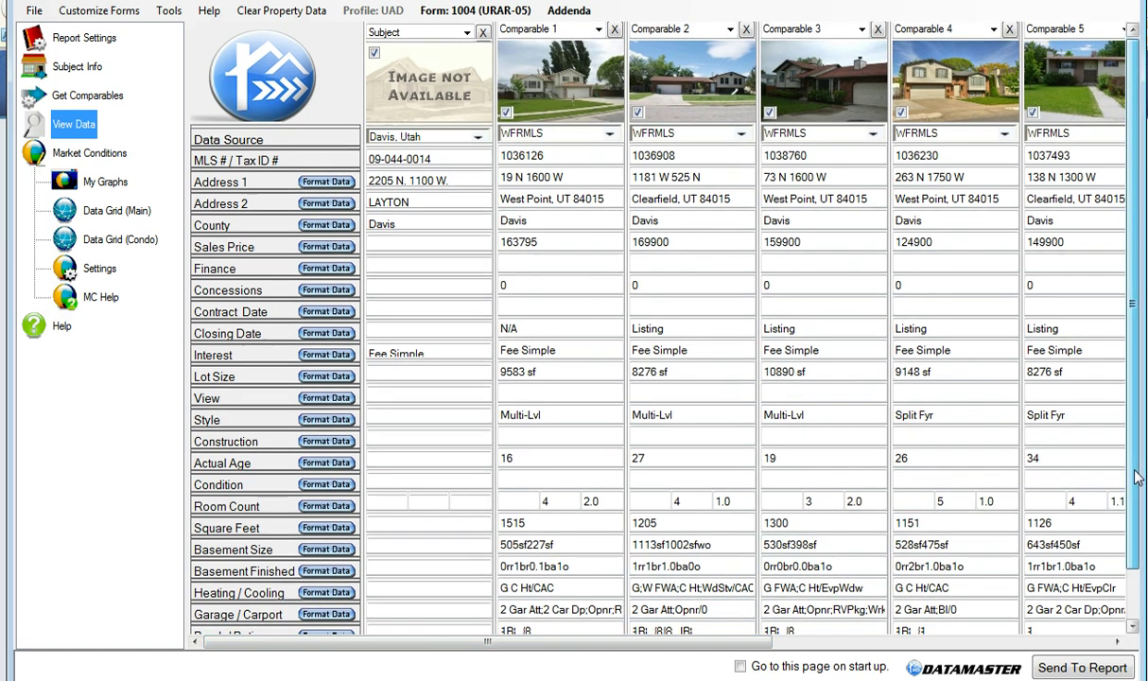
mouse_move(1137, 470)
mouse_down()
mouse_move(1137, 529)
mouse_move(1135, 478)
mouse_up()
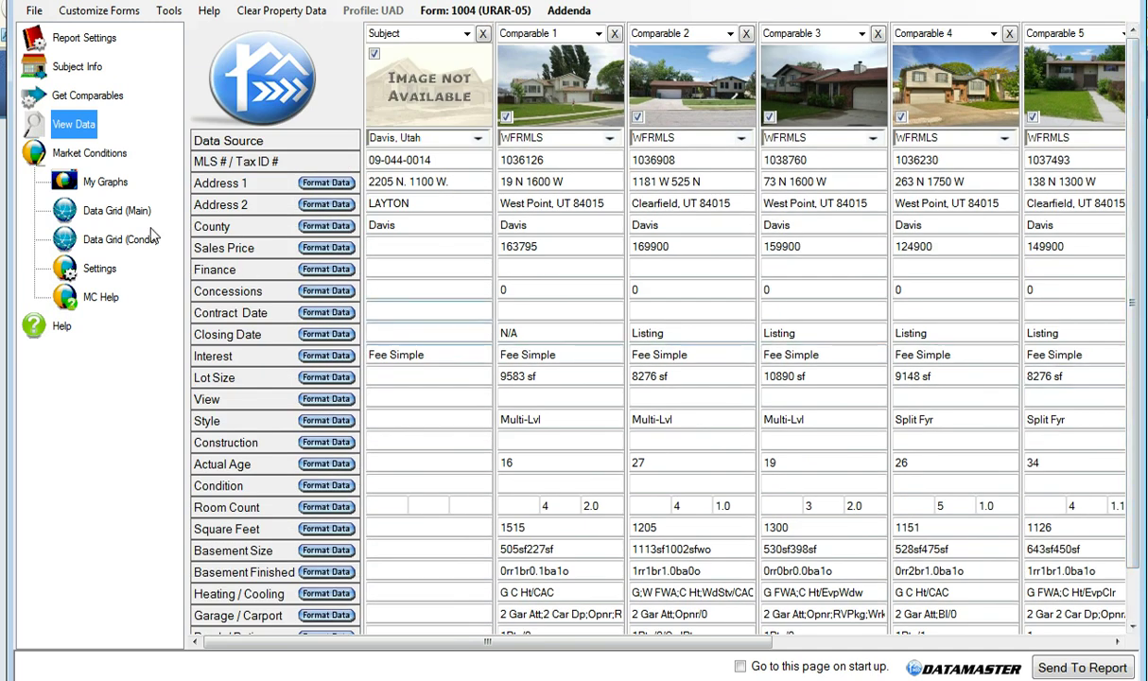
click(115, 158)
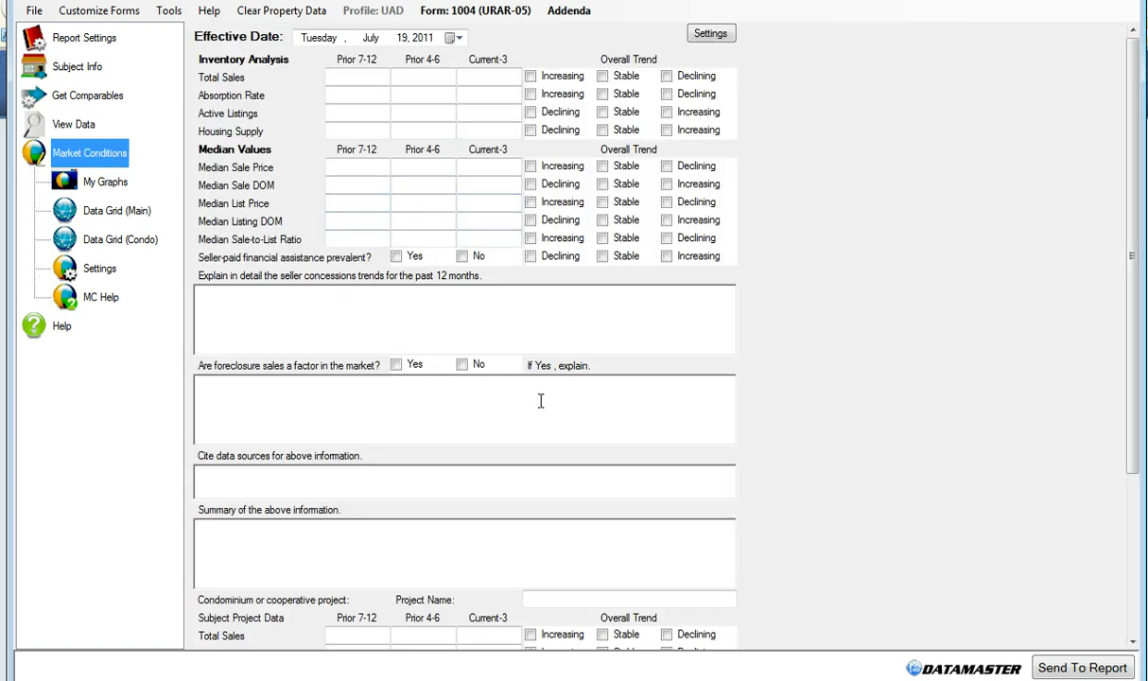
key(alt+Tab)
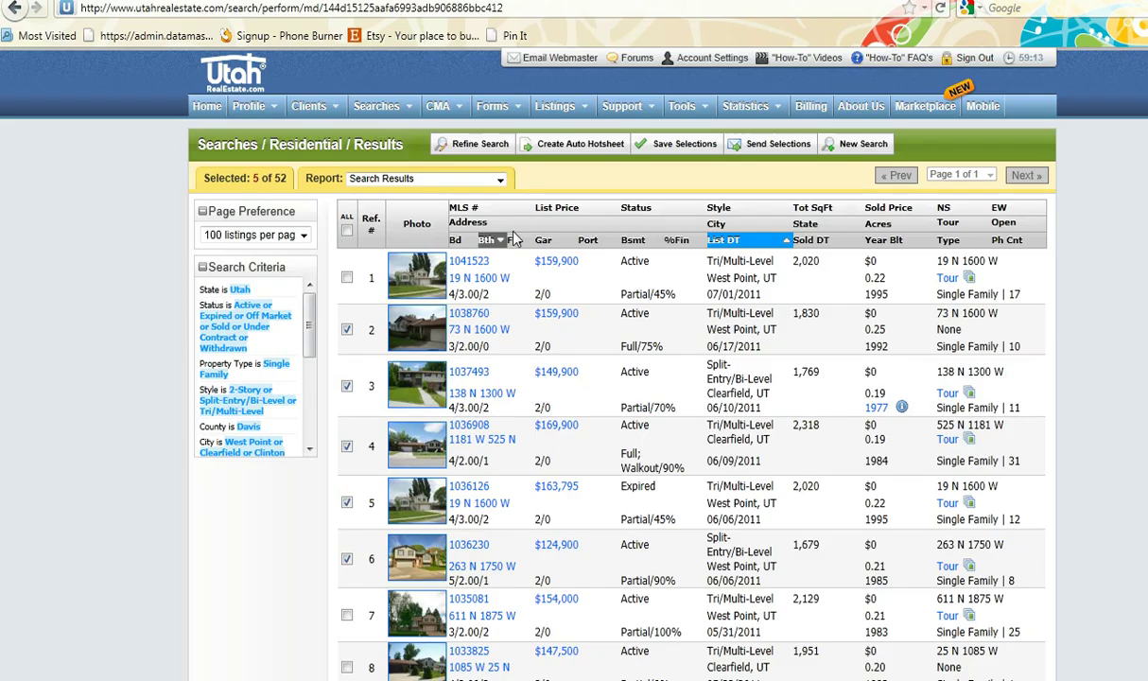
Check all 52 listings and set up a DataMaster Data Export with the security code
click(347, 230)
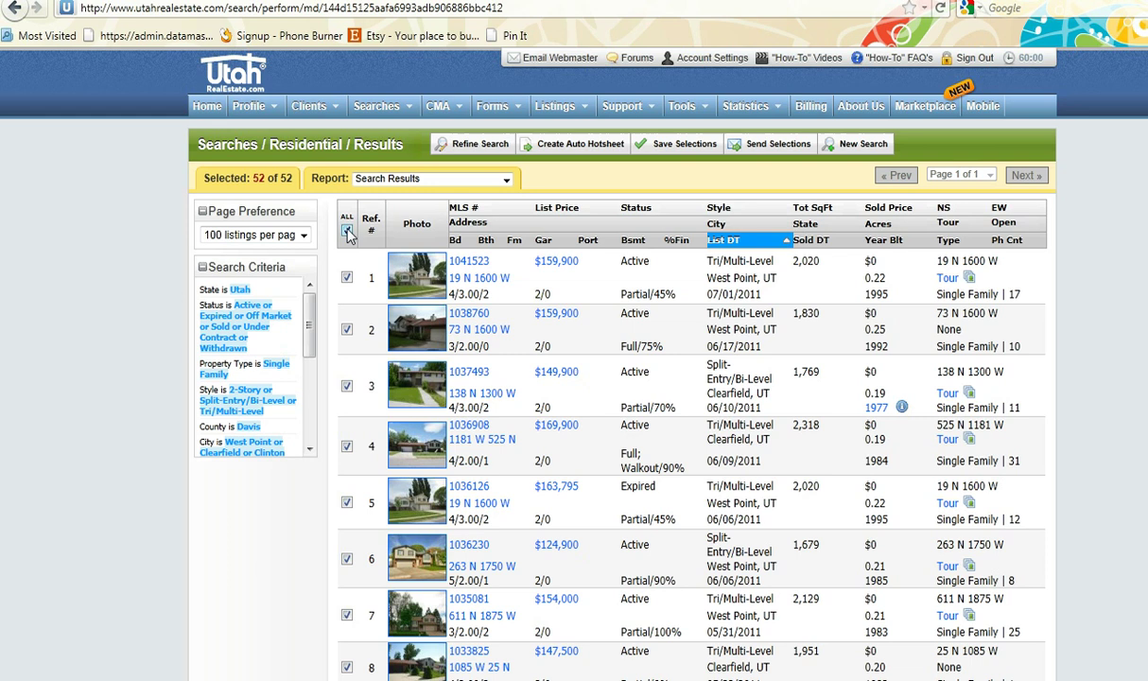
click(508, 184)
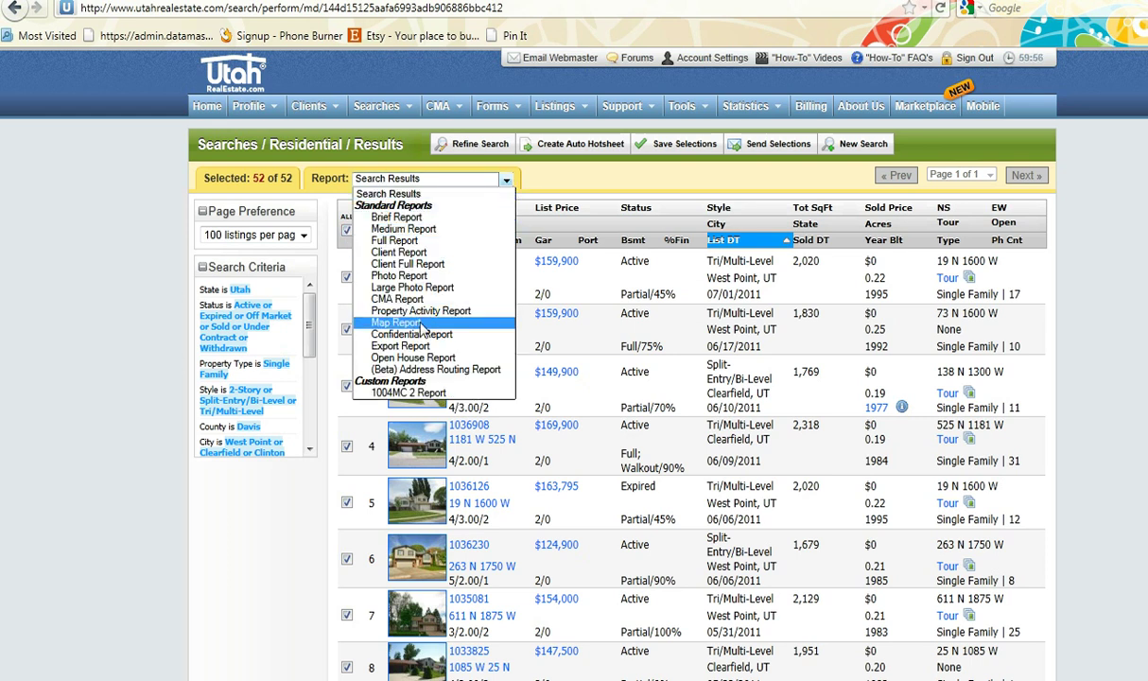
click(425, 348)
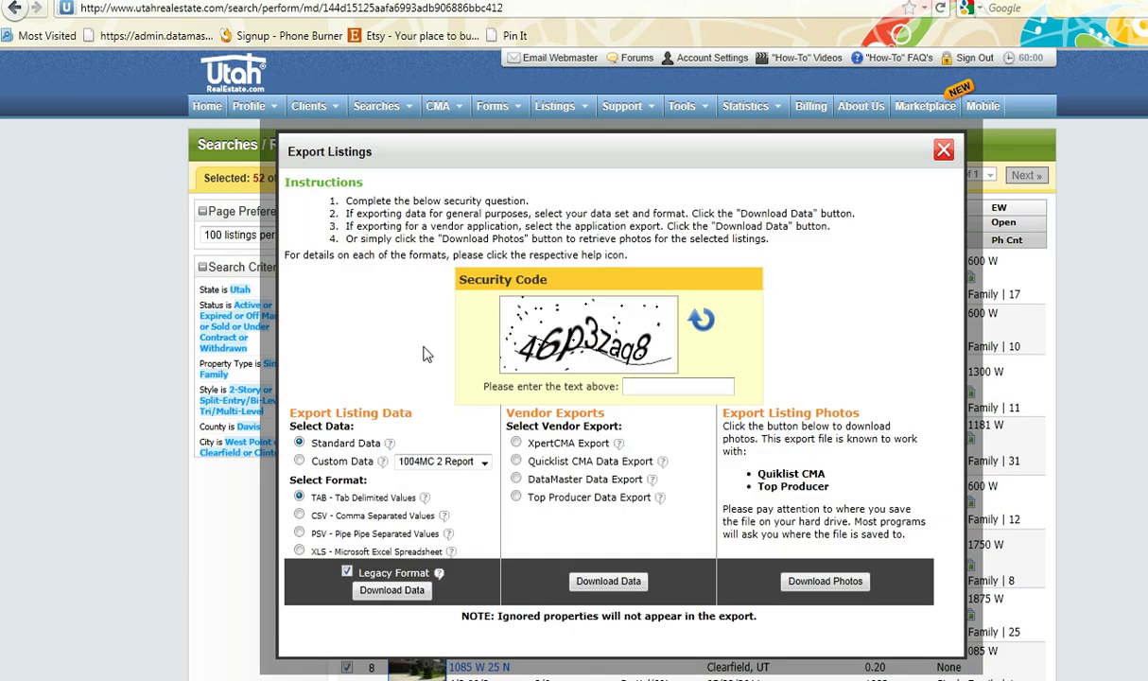
click(639, 385)
text(46p3zaq8)
click(516, 478)
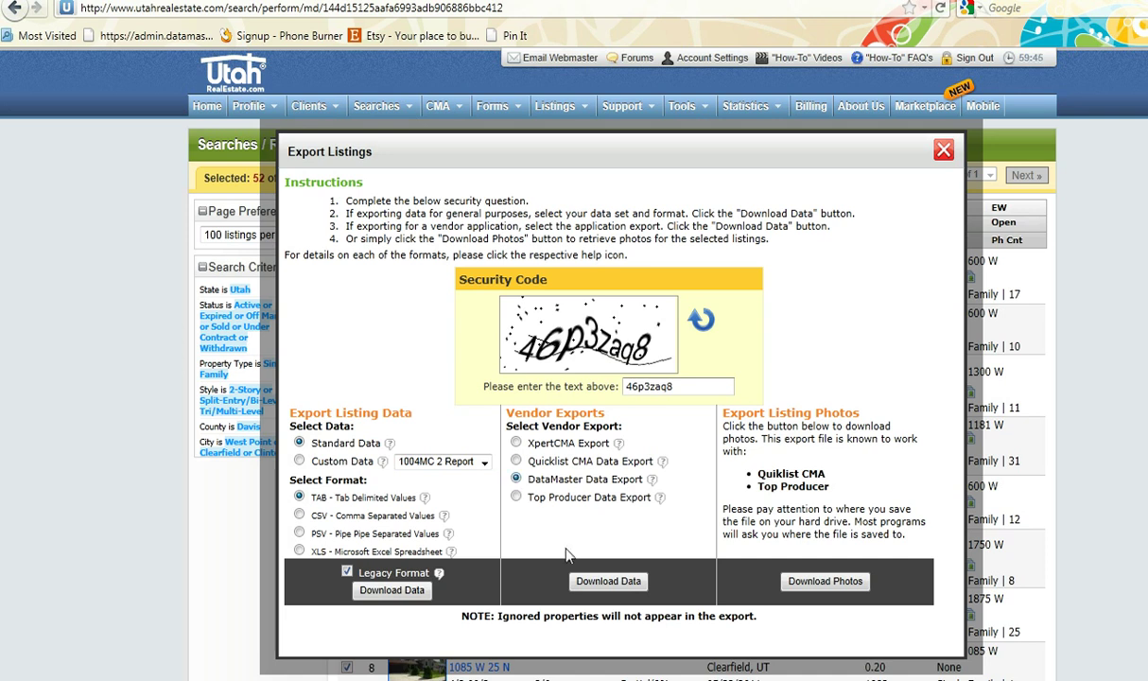
Download export(5).wfr and send it to the main Market Conditions section
click(613, 583)
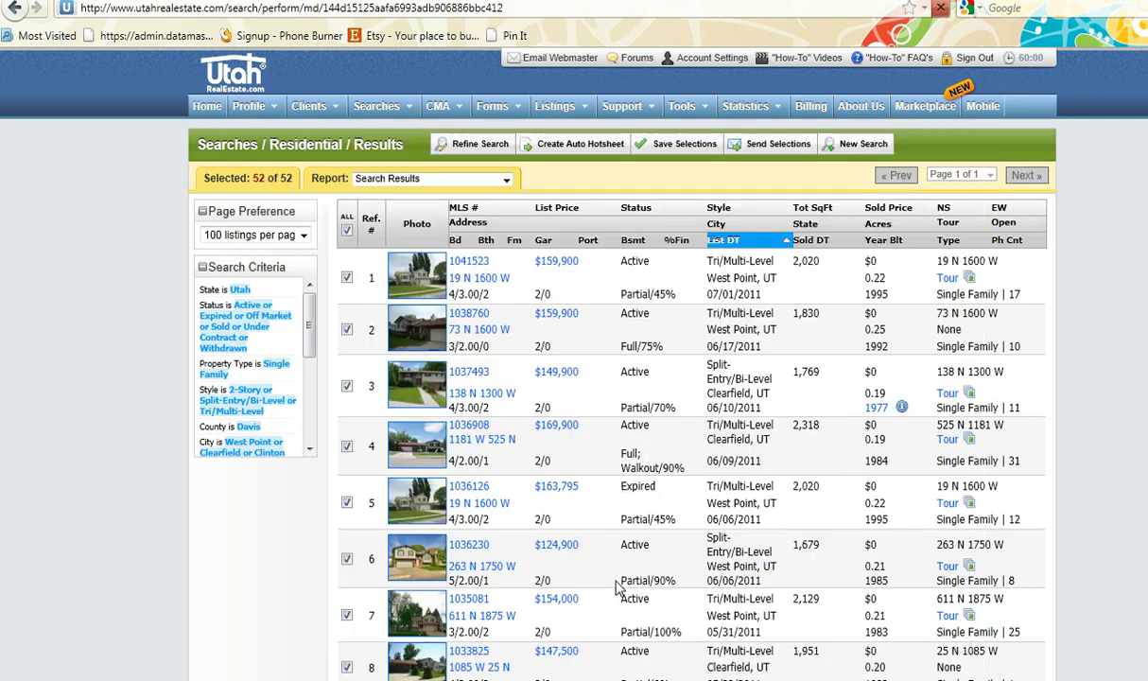
click(634, 371)
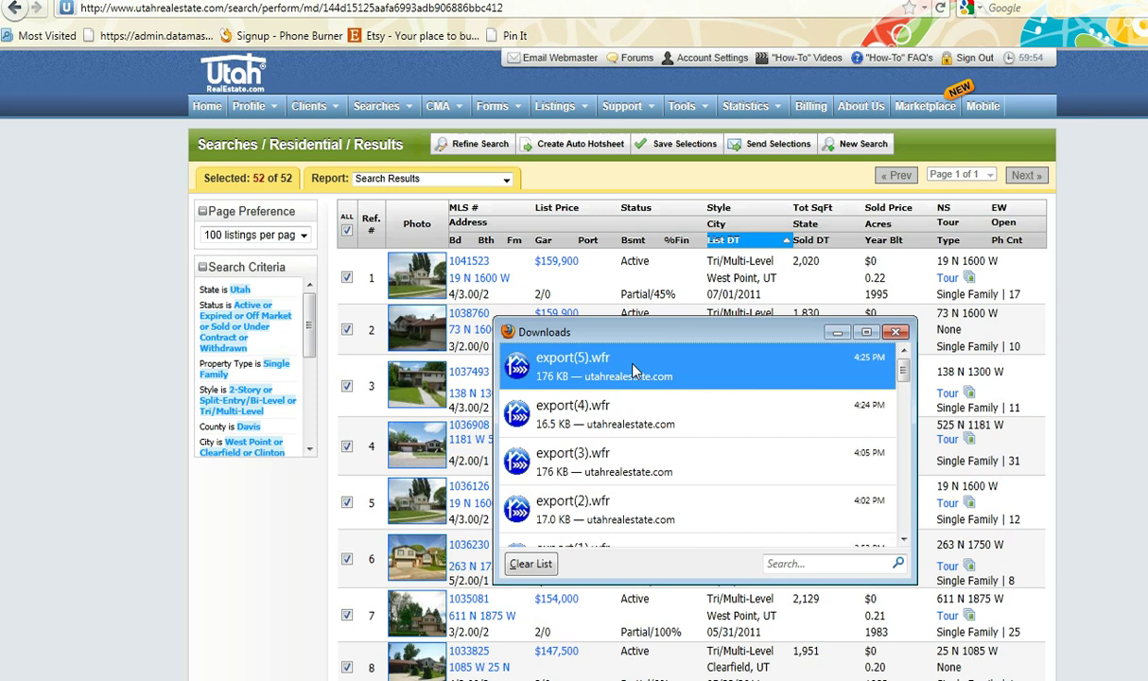
double_click(634, 371)
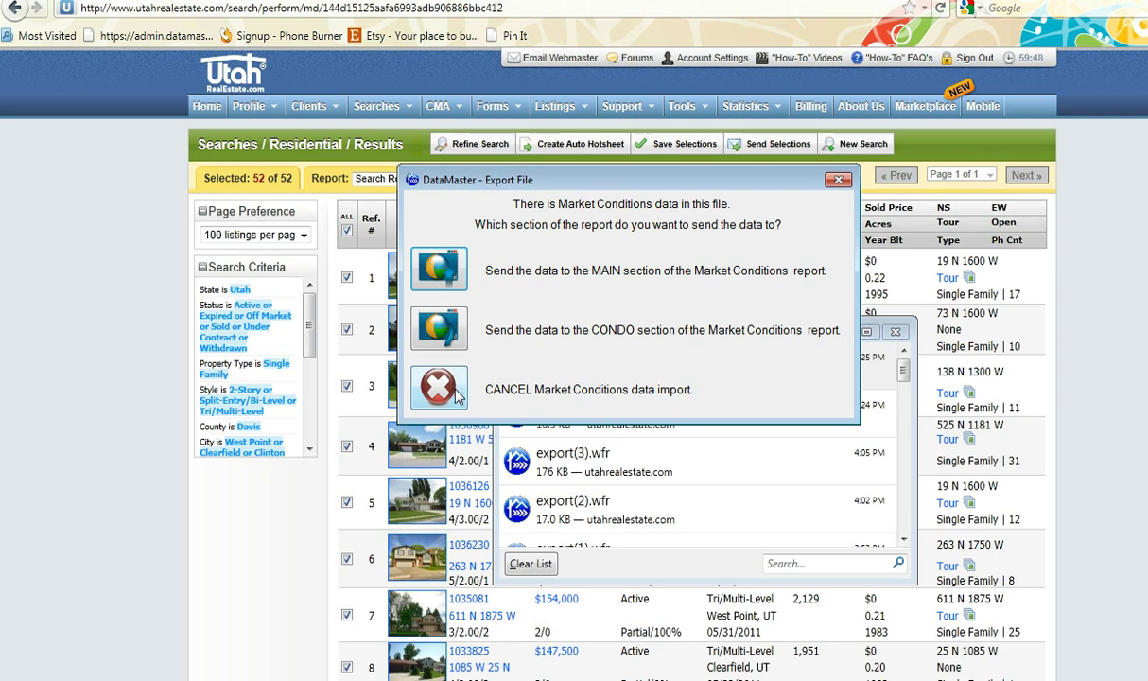
click(452, 274)
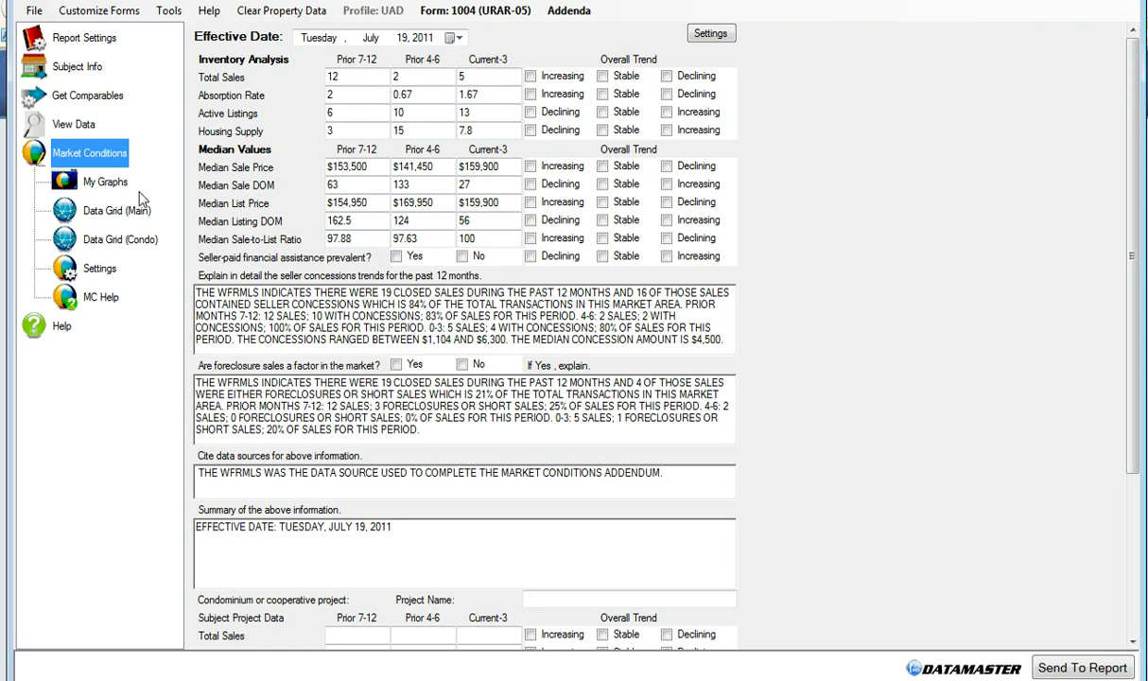
Show the My Graphs charts of total sales, active listings and median sales price
click(107, 187)
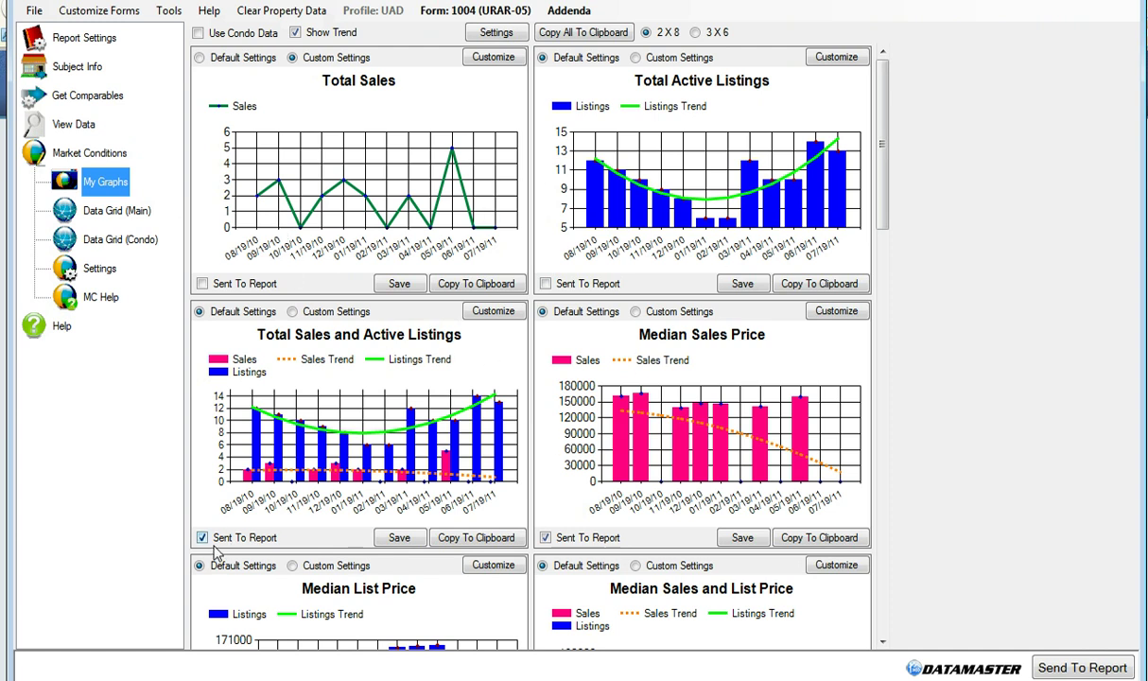
Review the market graphs and send the collected data to the appraisal report
drag(882, 225, 858, 208)
click(1078, 669)
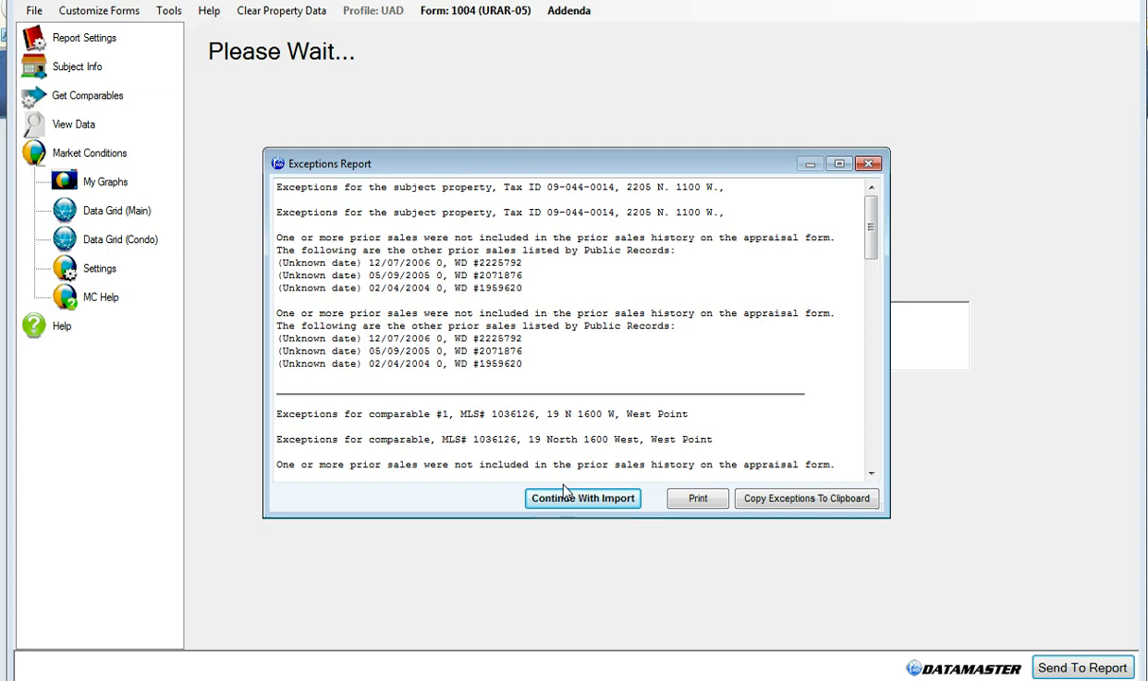
Look over the unreported prior sales exceptions and continue with the import
scroll(819, 454, down, 8)
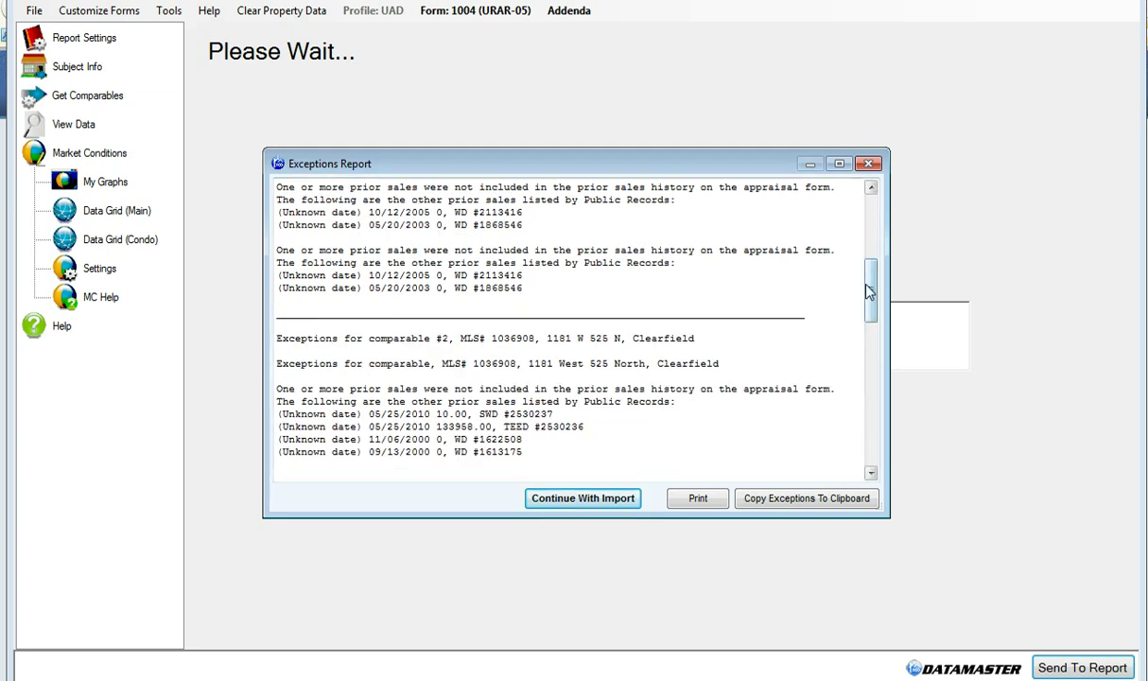
drag(866, 289, 870, 225)
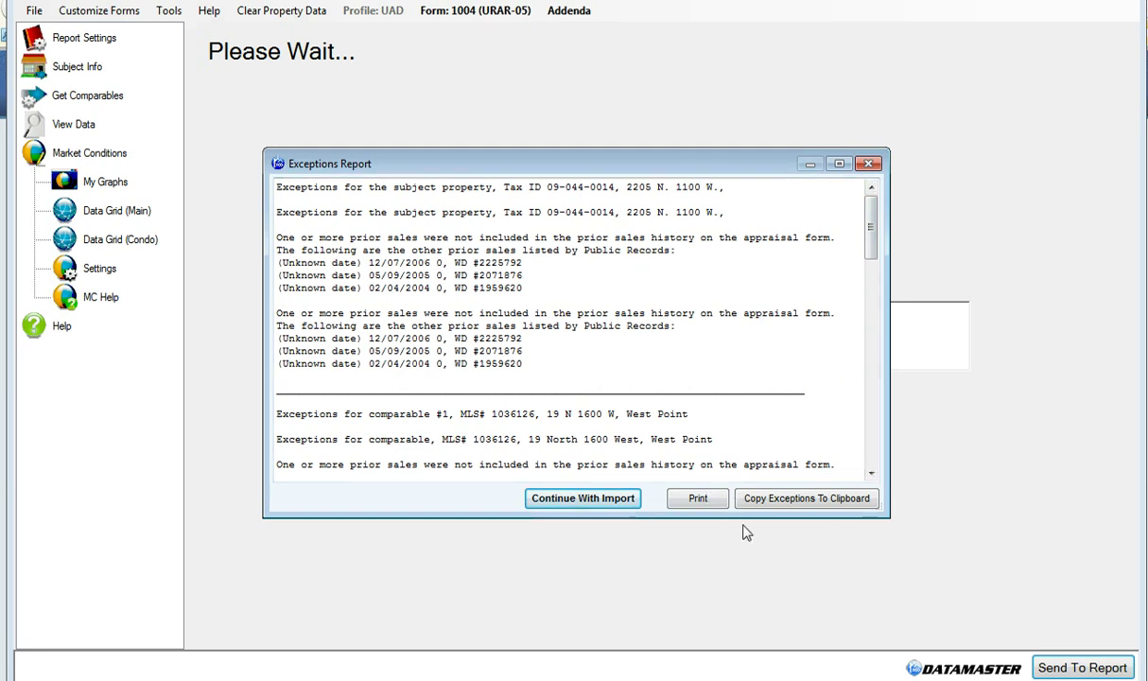
click(595, 507)
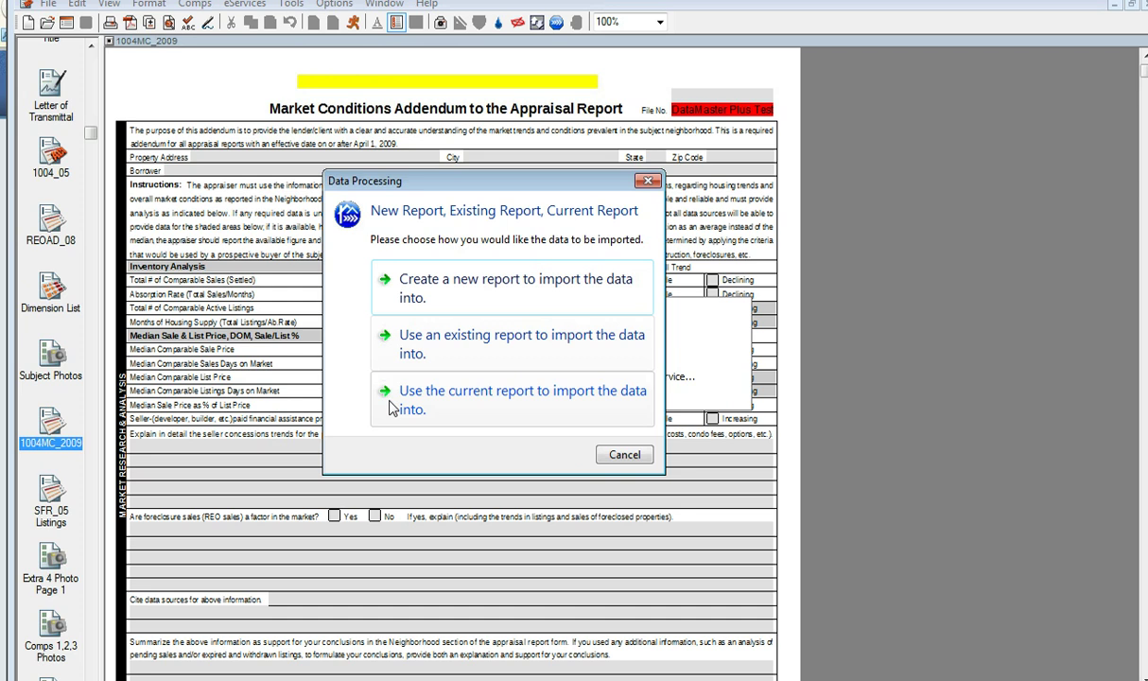
Import into the current report, review 1004MC_2009, then check page 1 of the 1004_05 form
click(517, 419)
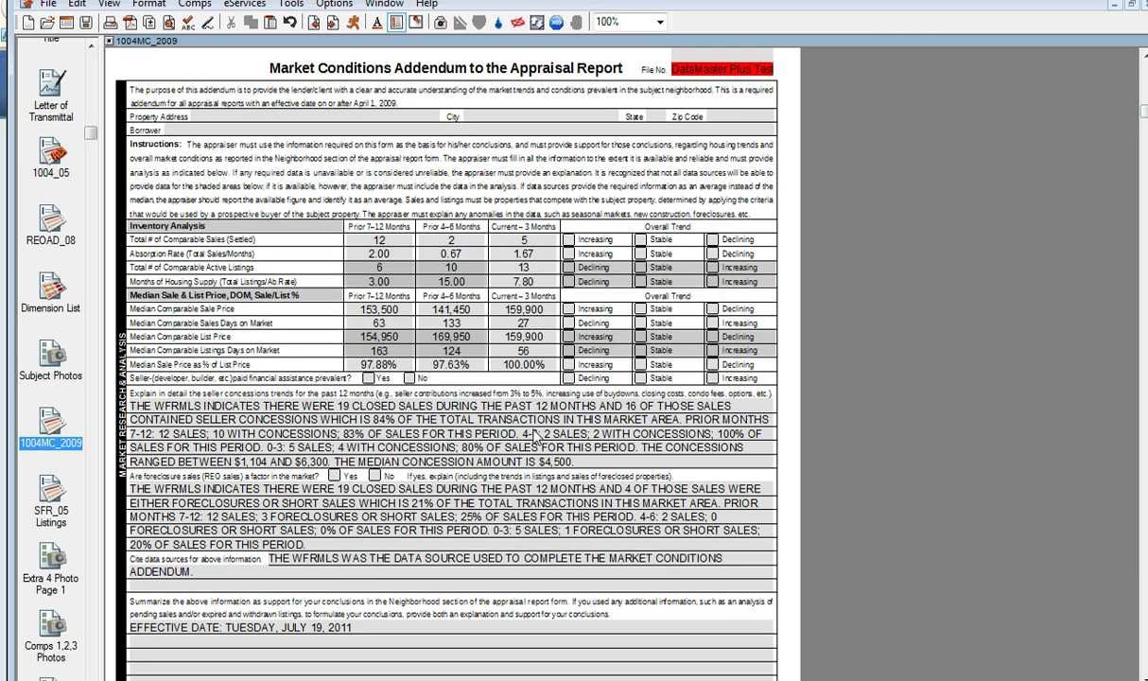
scroll(536, 434, down, 3)
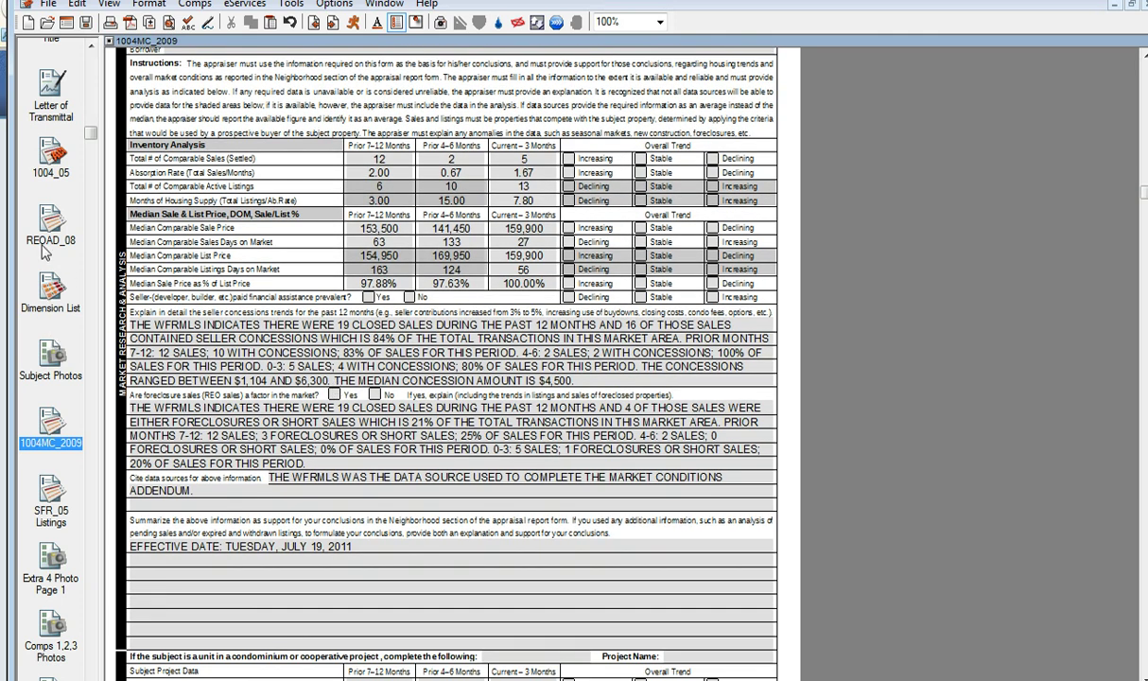
click(52, 161)
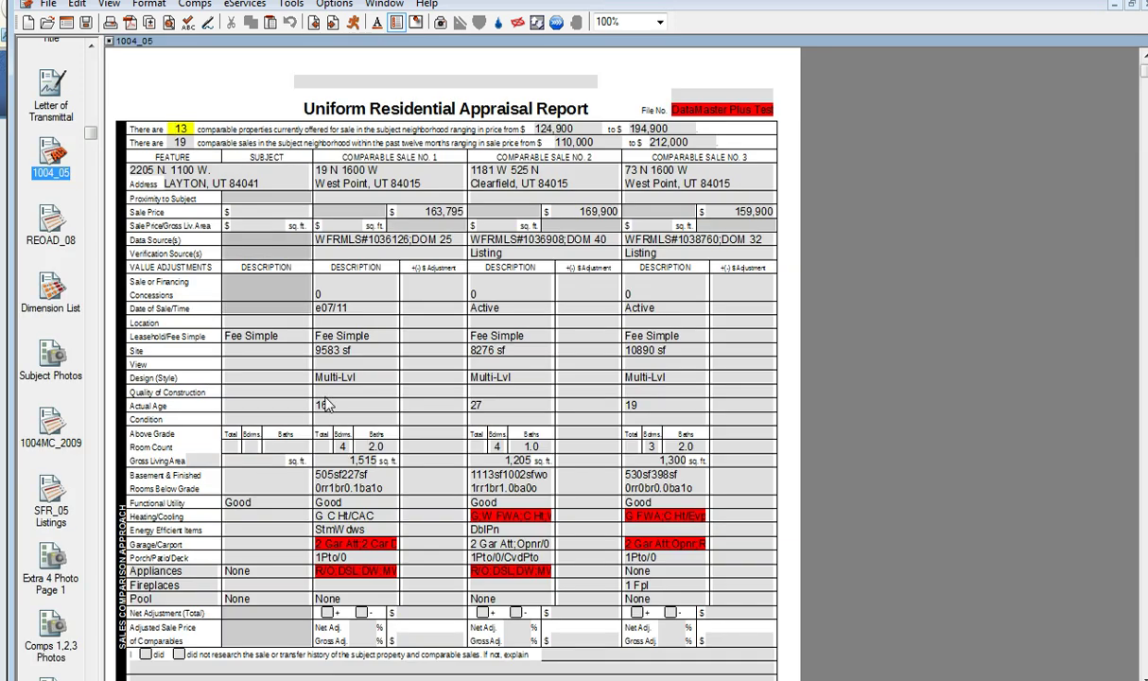
scroll(324, 526, down, 5)
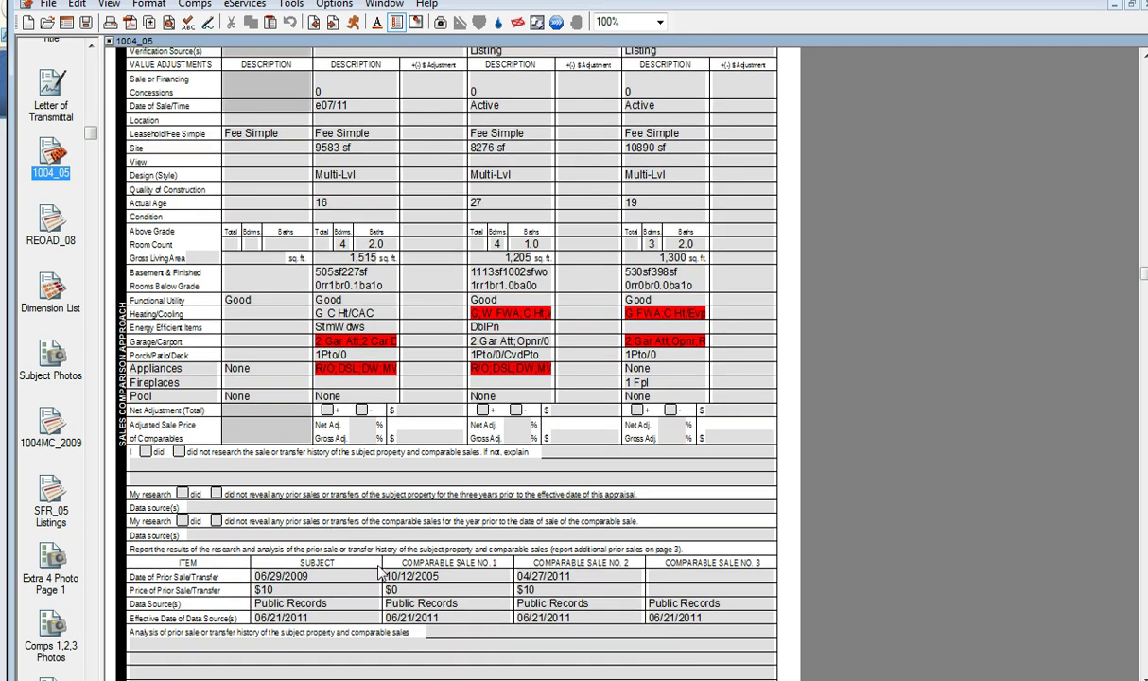
scroll(374, 579, up, 4)
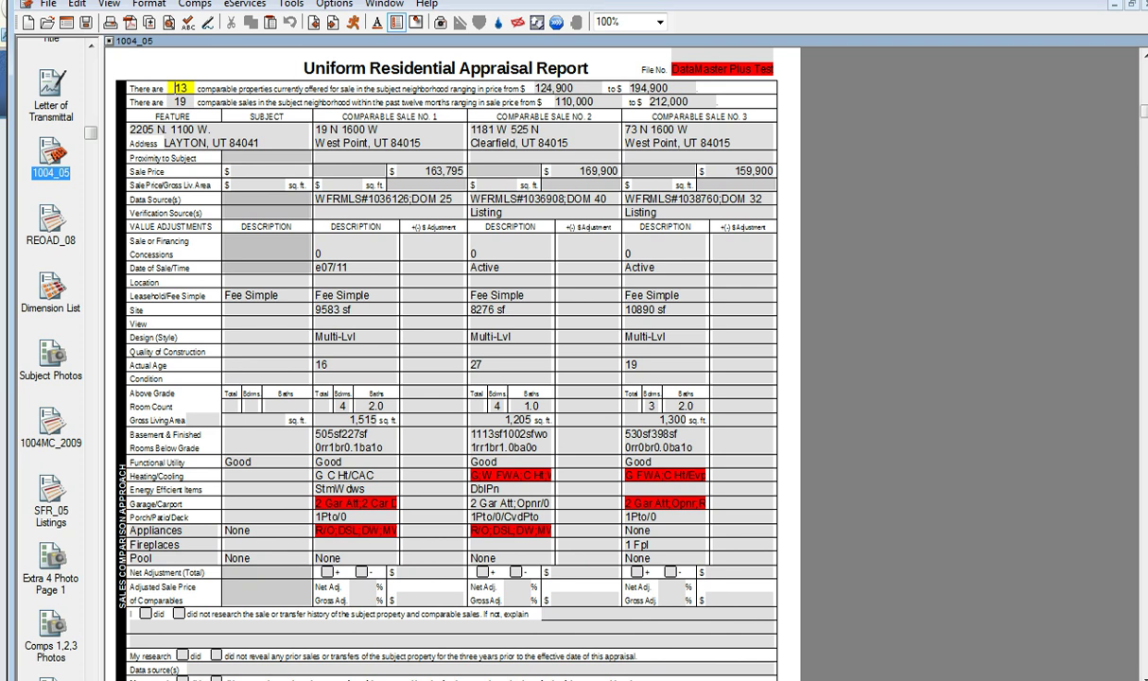
key(Page_Up)
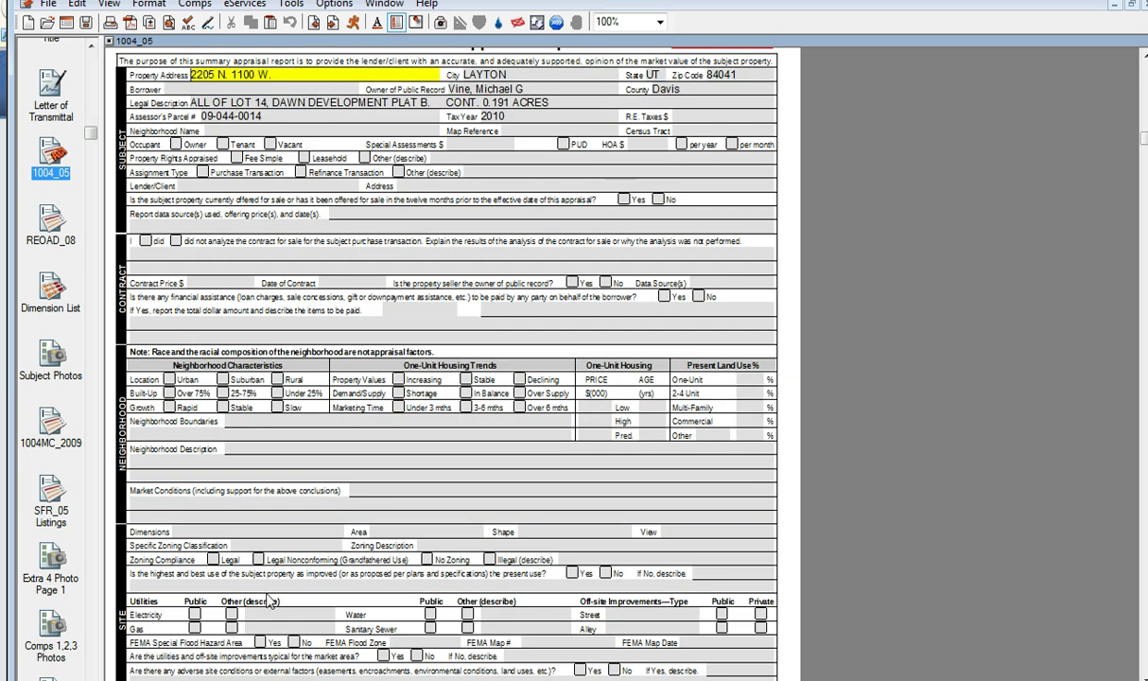
scroll(268, 599, up, 2)
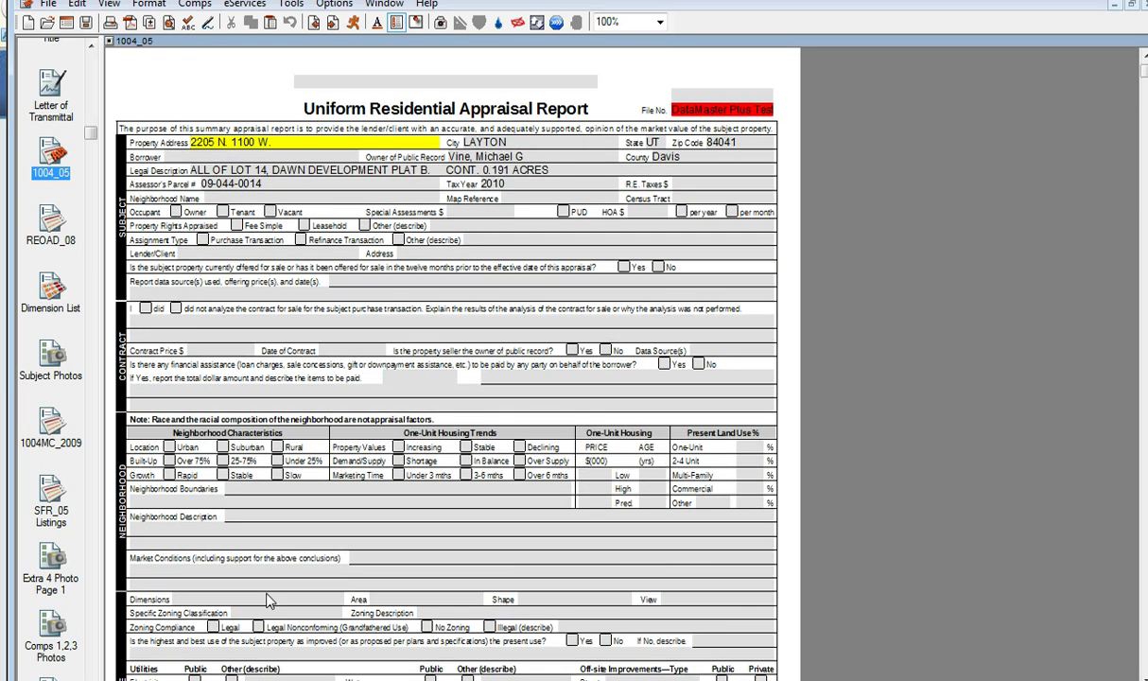